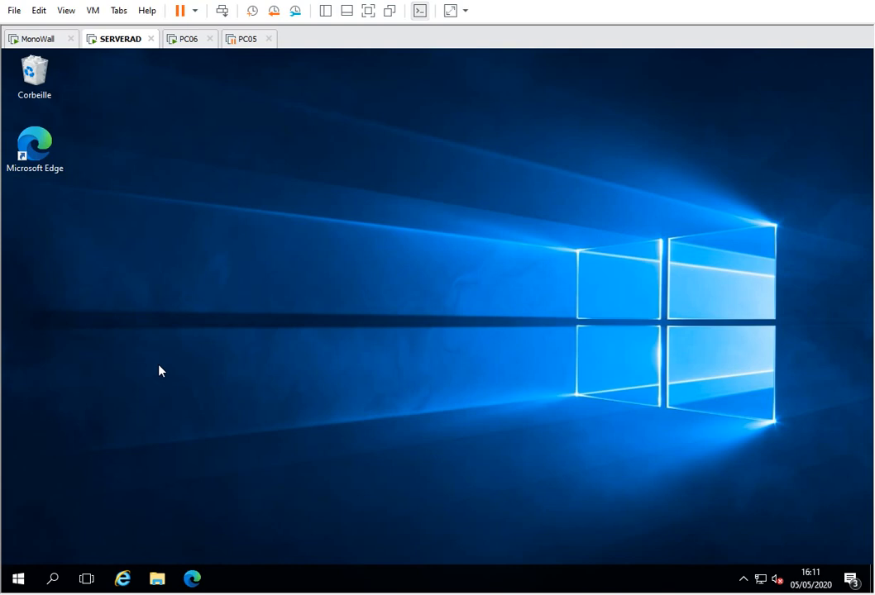
Open Server Manager and start adding roles with the installation type "Installation des services Bureau à distance"
click(19, 579)
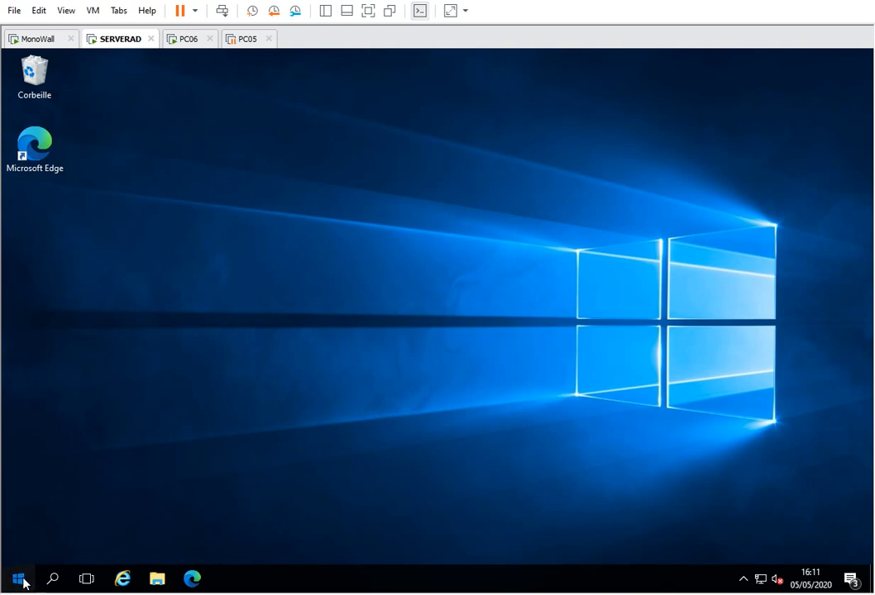
click(259, 201)
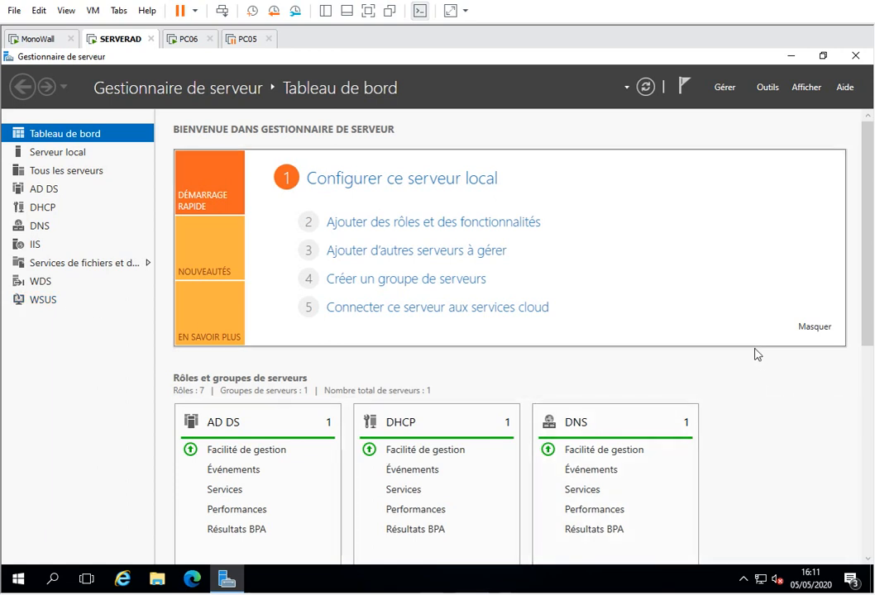
click(725, 87)
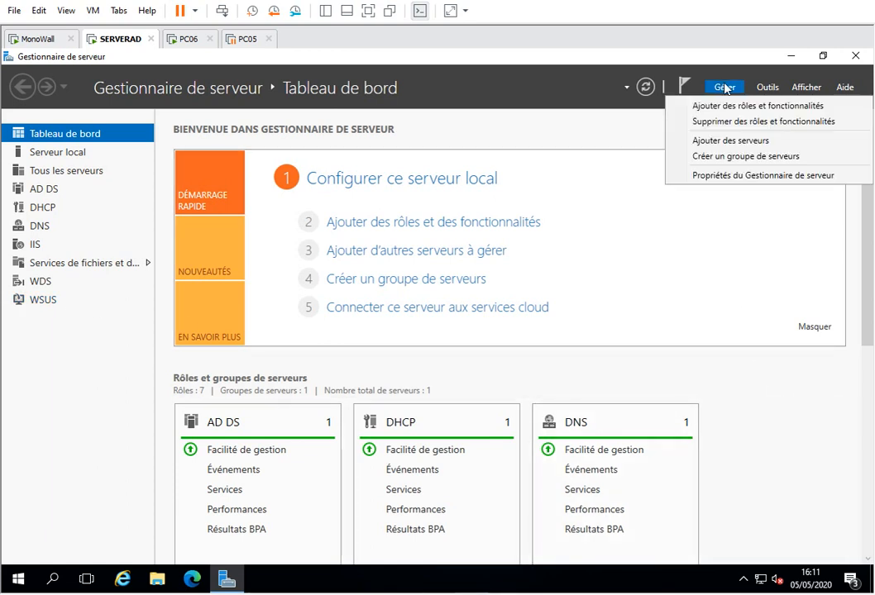
click(724, 105)
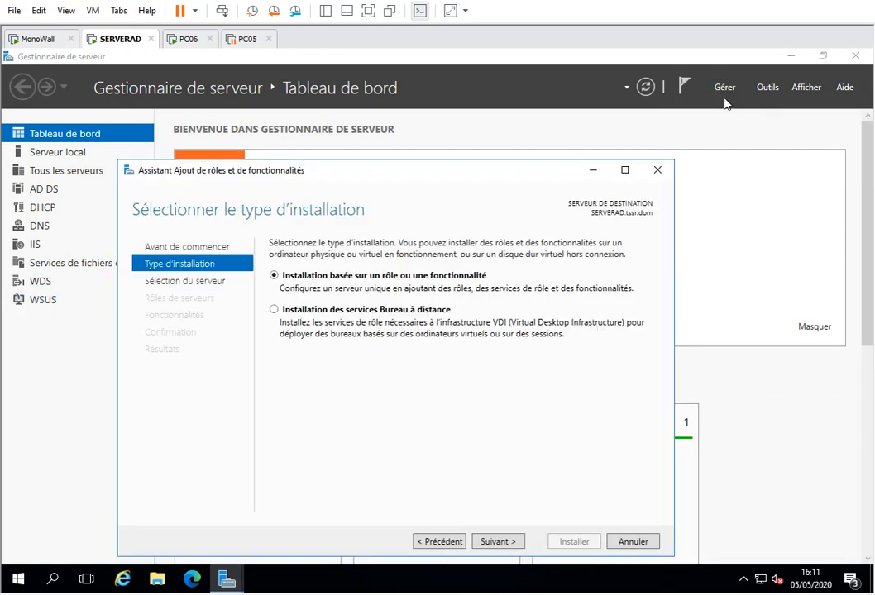
click(290, 312)
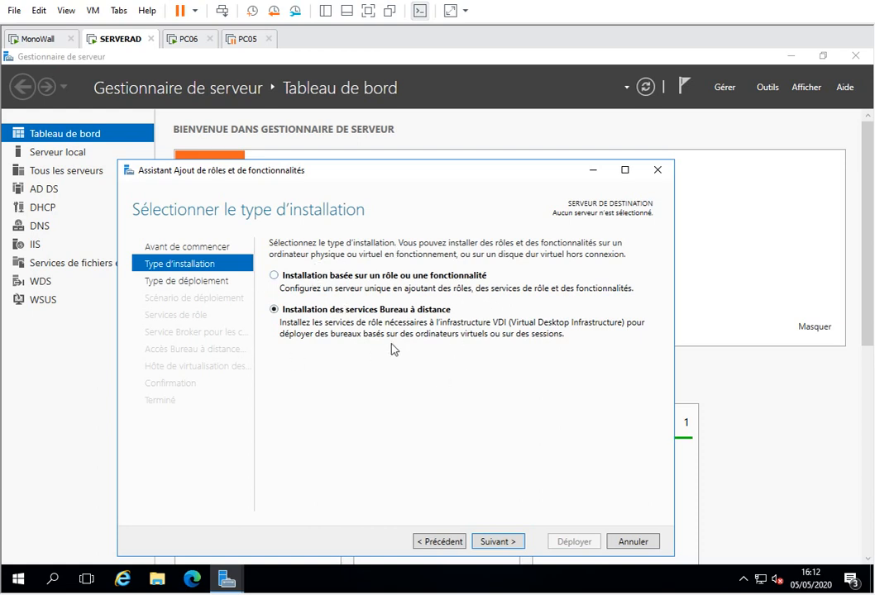
click(496, 541)
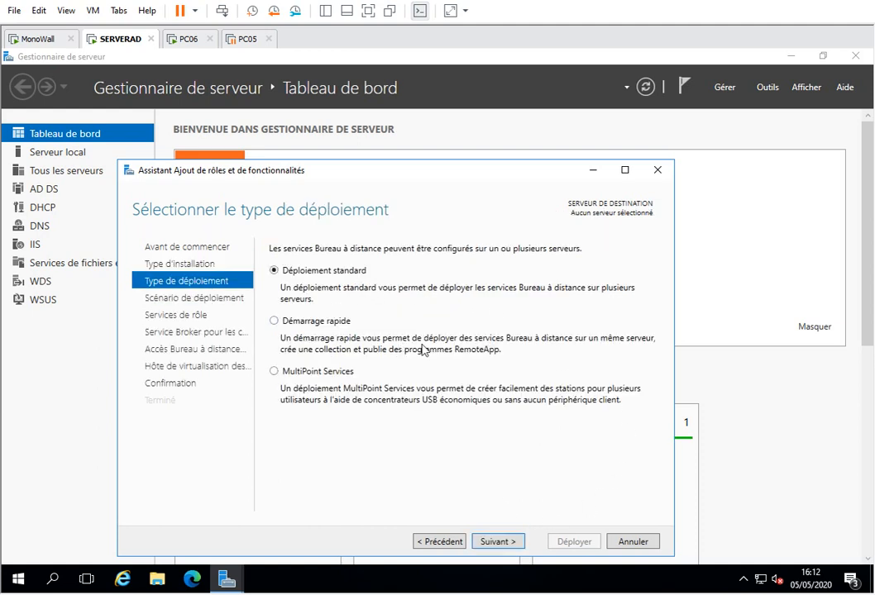
Choose the "Démarrage rapide" deployment type and the session-based desktop deployment scenario
click(274, 321)
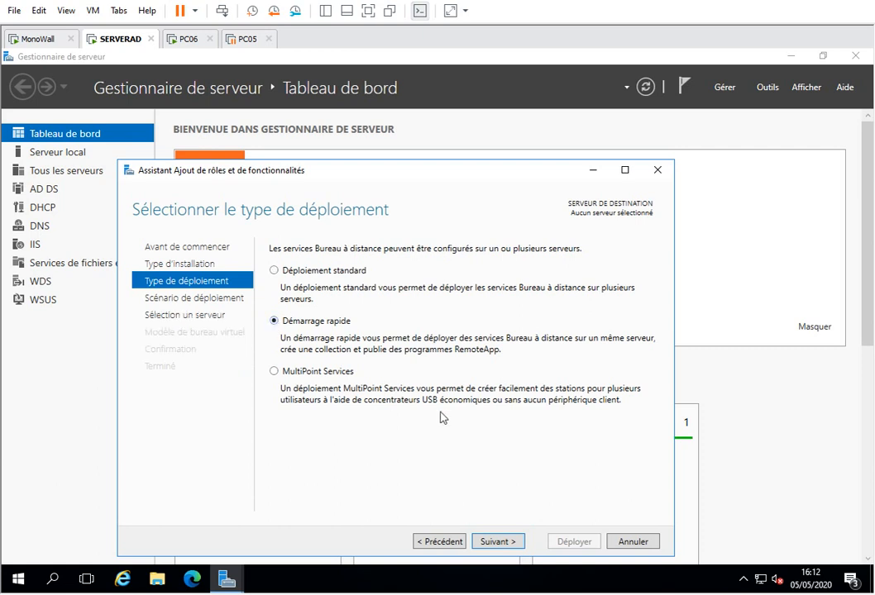
click(498, 542)
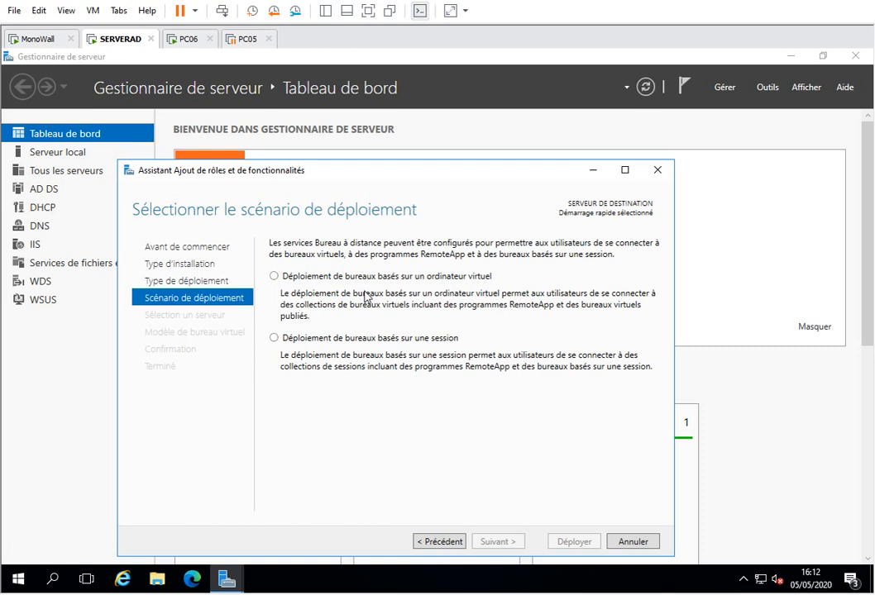
click(276, 340)
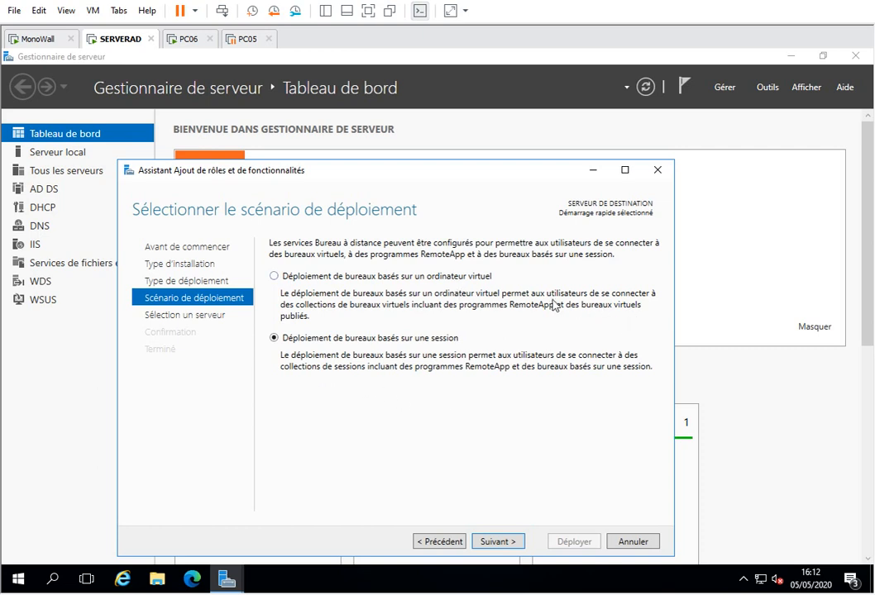
click(498, 542)
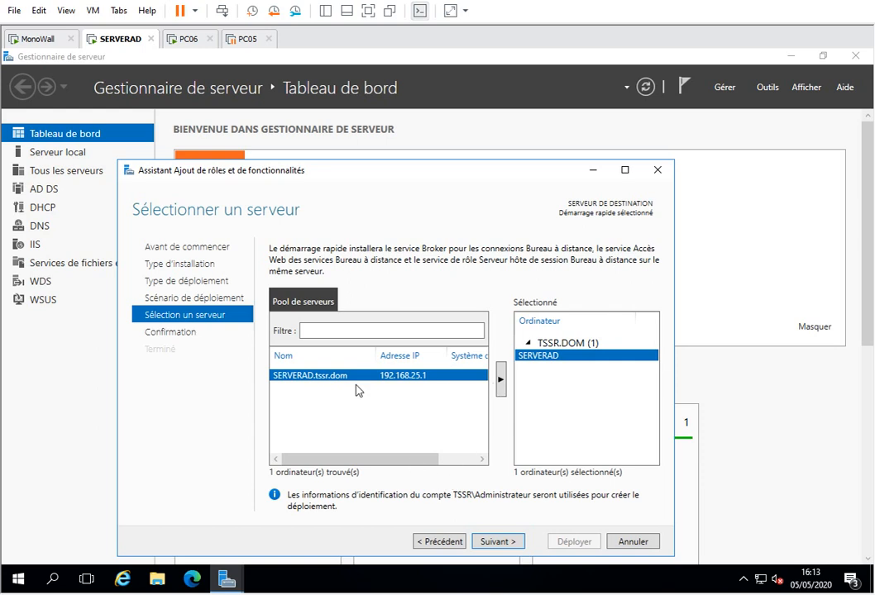
Accept SERVERAD.tssr.dom as the target server, allow its automatic restart and deploy the Remote Desktop role services
click(499, 542)
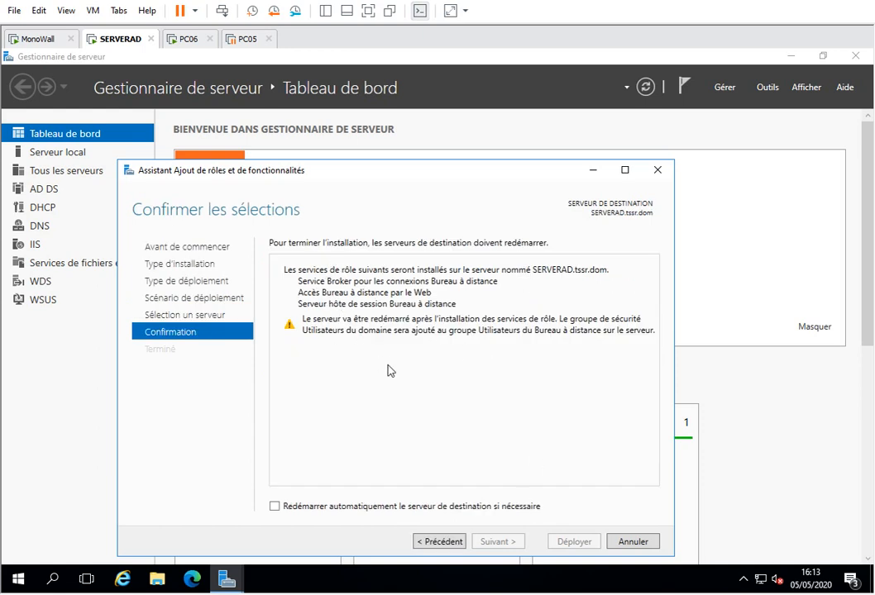
click(273, 508)
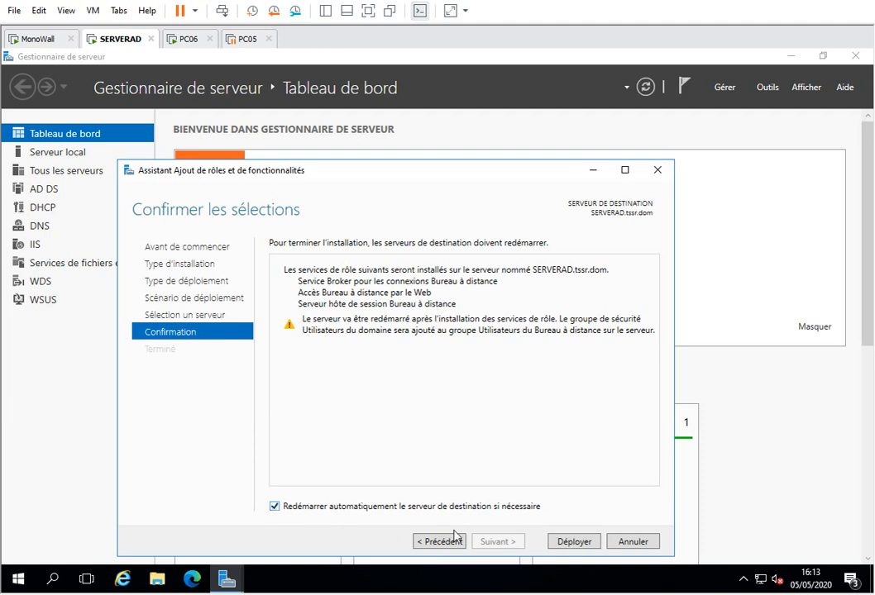
click(576, 544)
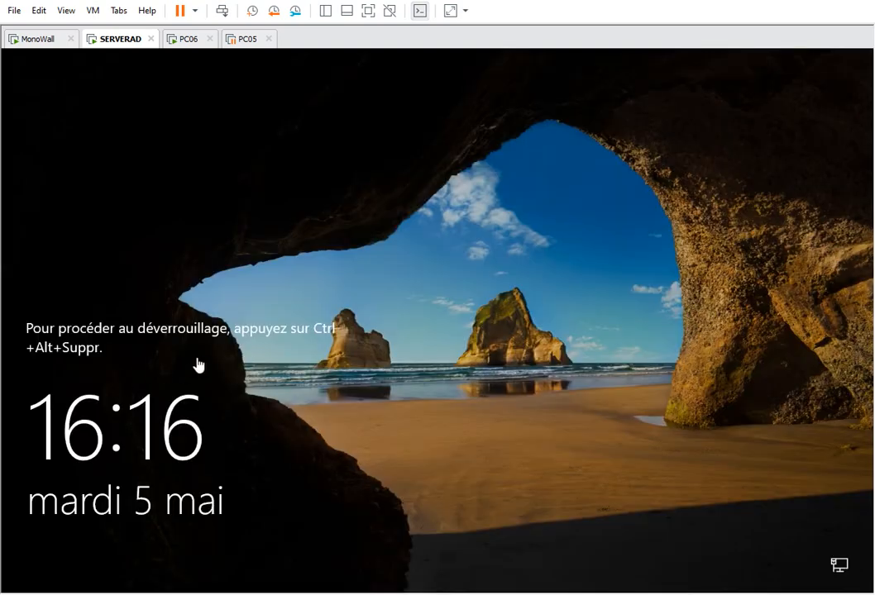
Unlock the restarted server and sign in to the TSSR domain as administrateur with the account password
key(ctrl+alt+Insert)
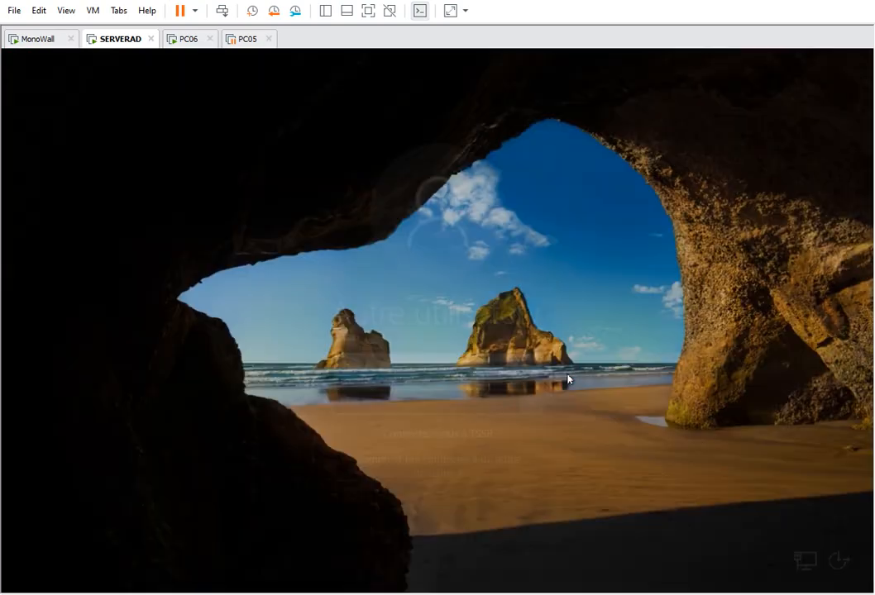
text(tss)
key(BackSpace)
key(BackSpace)
key(BackSpace)
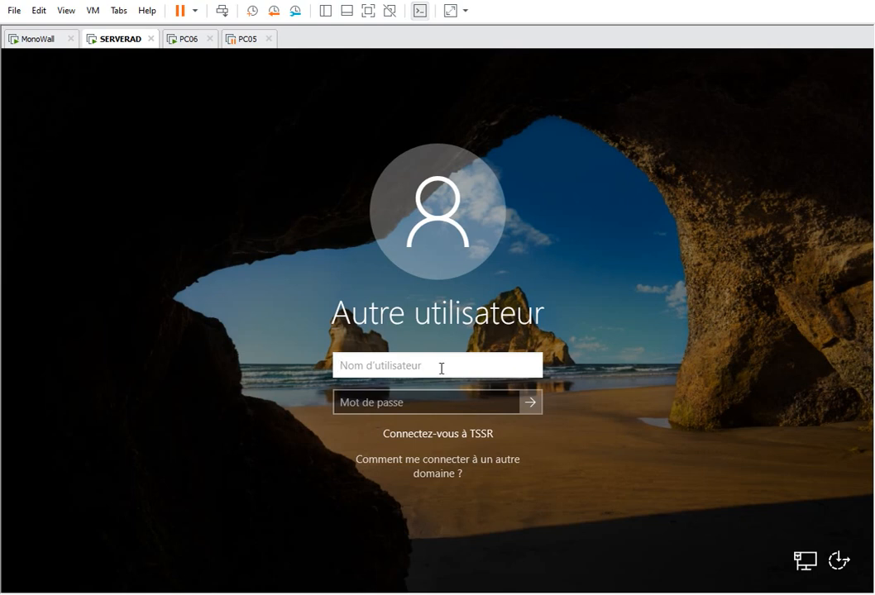
text(administrateur)
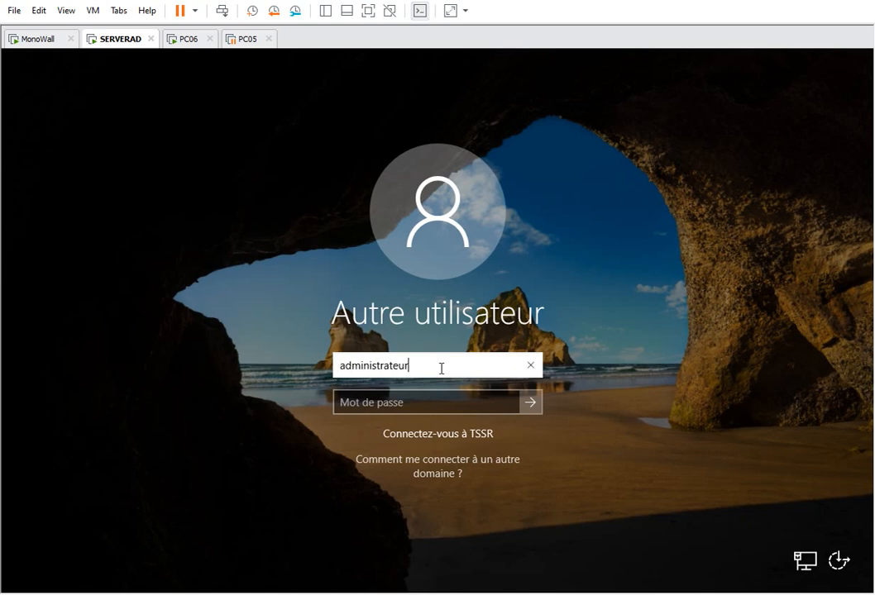
key(Tab)
text(*******)
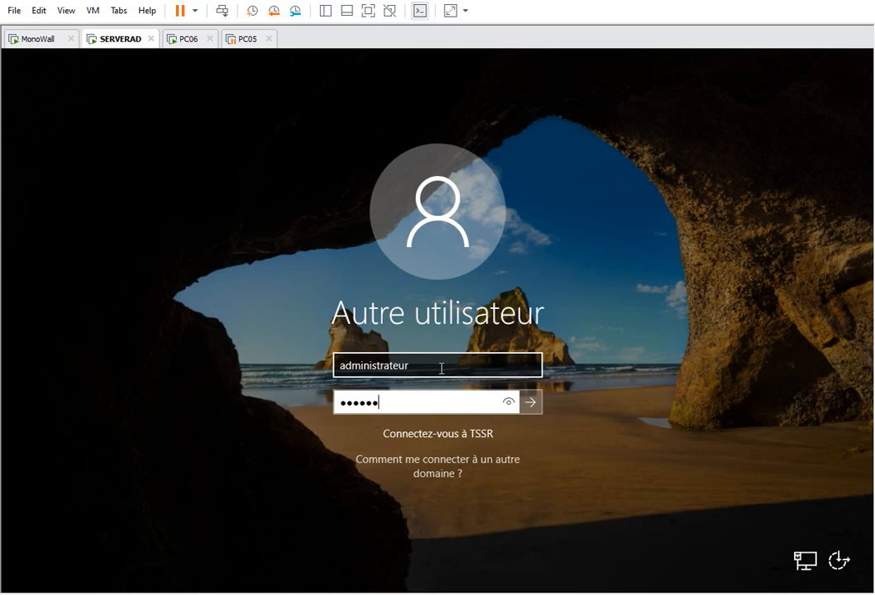
key(Return)
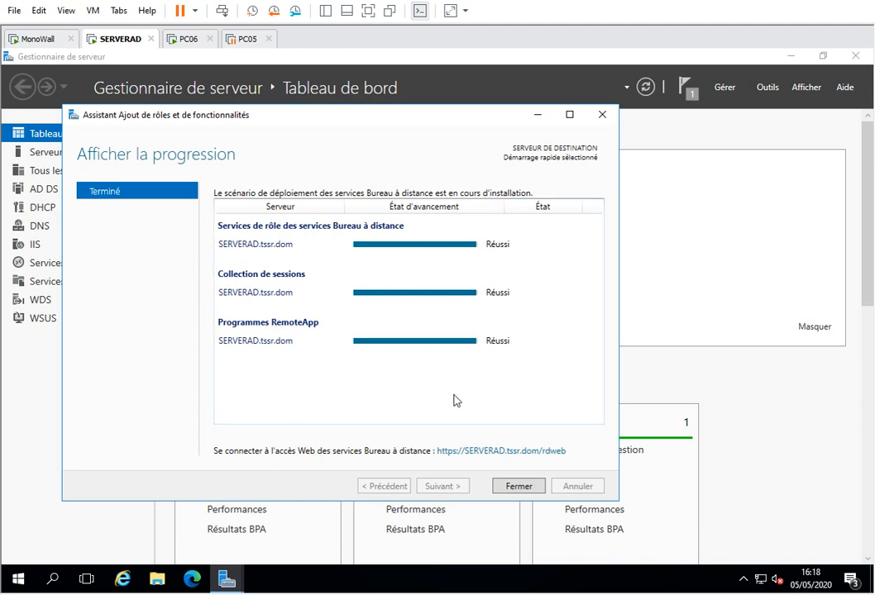
Close the finished deployment wizard and select SERVERAD.tssr.dom as a new Remote Desktop Gateway server in Services Bureau à distance
click(518, 487)
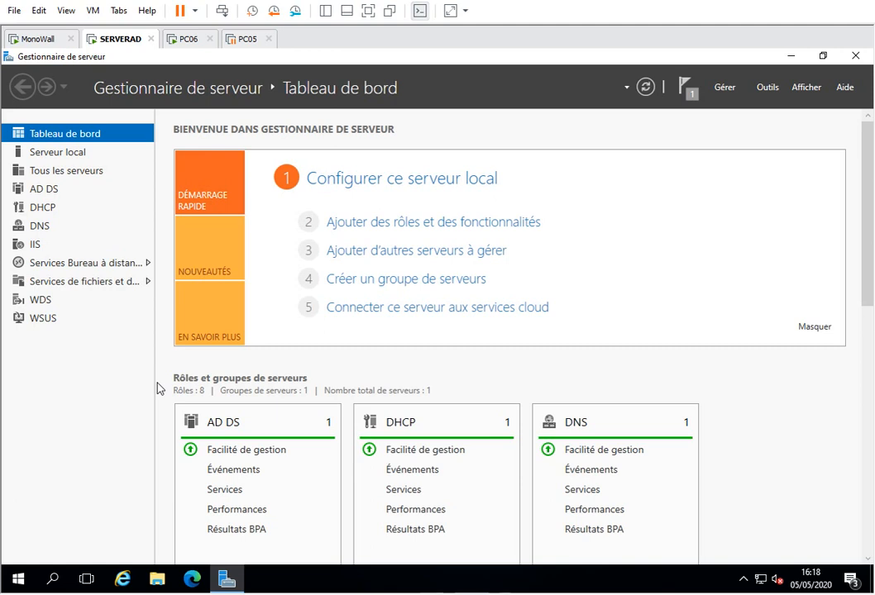
click(66, 267)
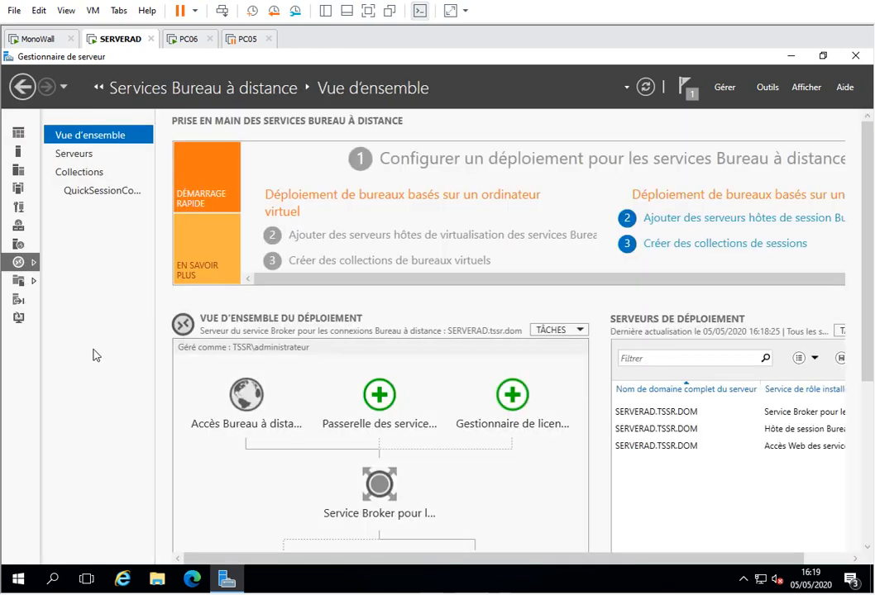
click(376, 396)
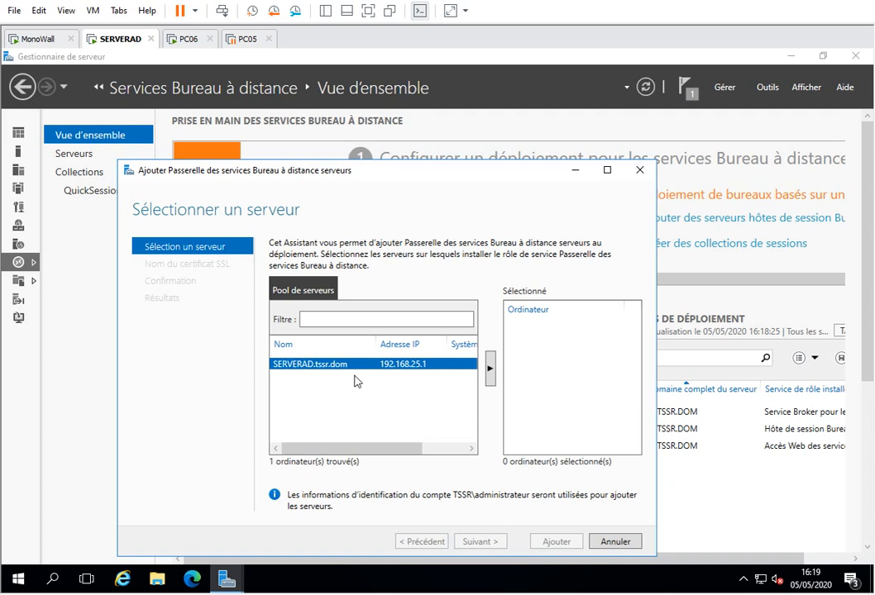
click(490, 370)
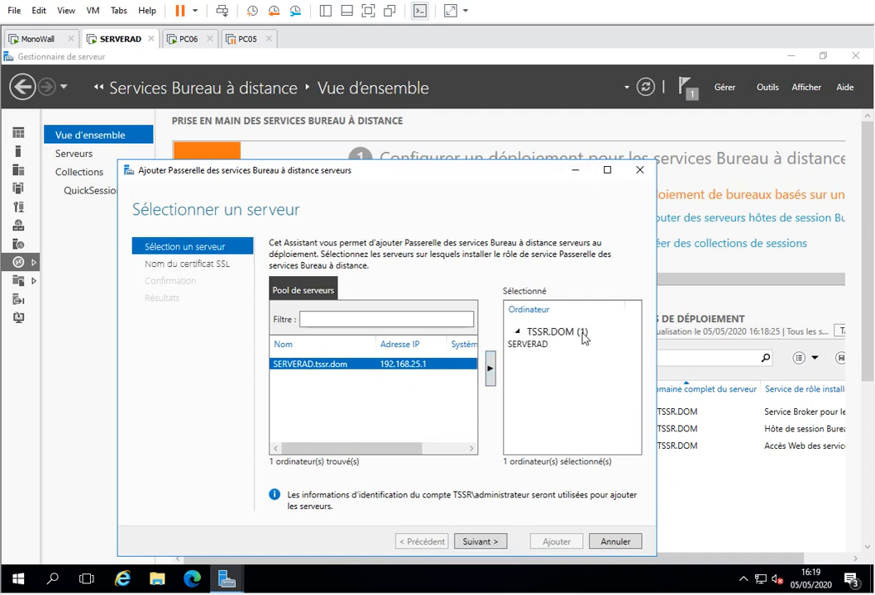
click(488, 543)
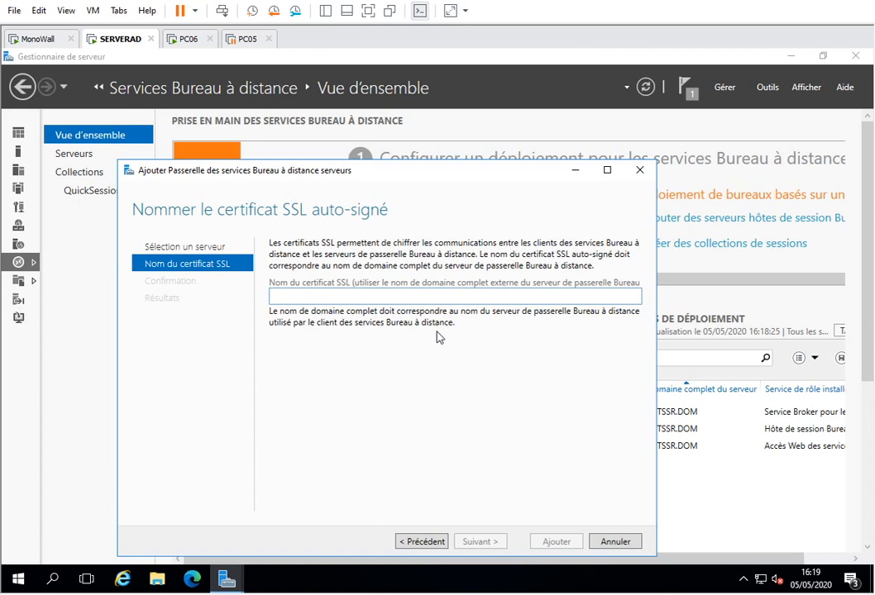
Name the gateway's self-signed SSL certificate serverad.tssr.dom and add the gateway role service to the deployment
text(s)
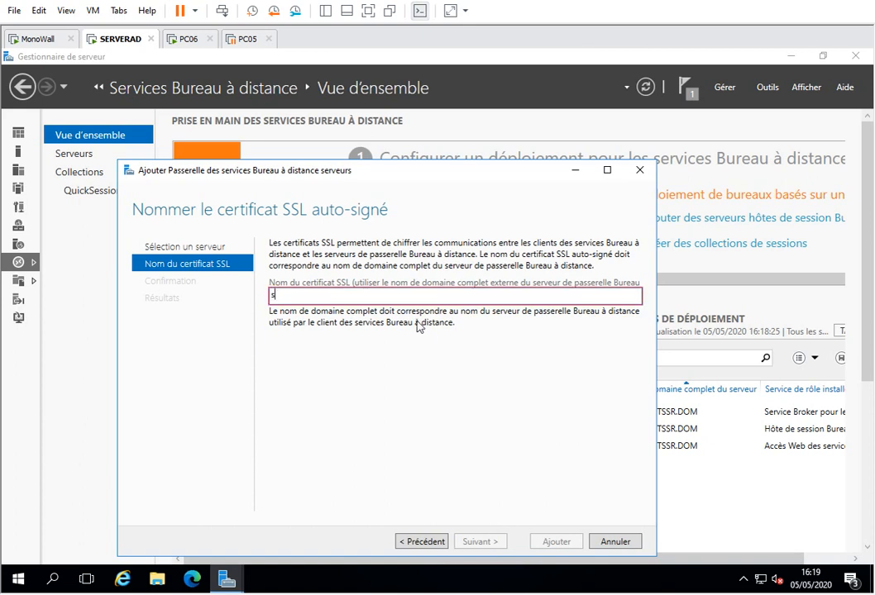
text(erverad.t)
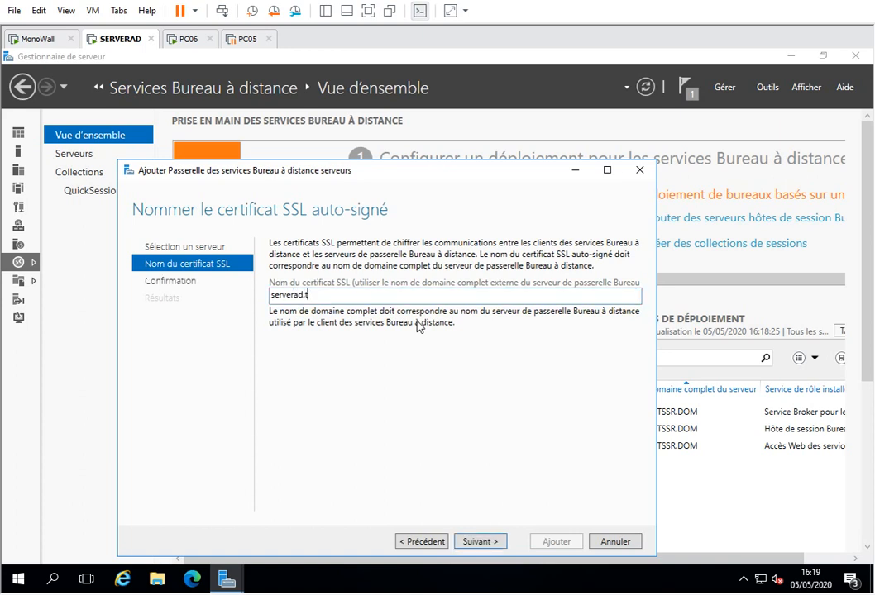
text(ssr.dom)
click(482, 542)
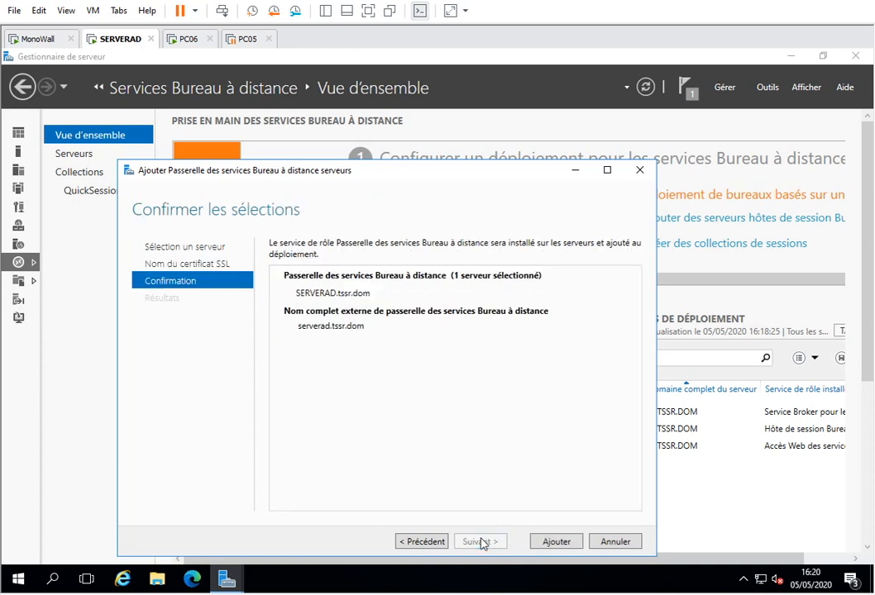
click(555, 541)
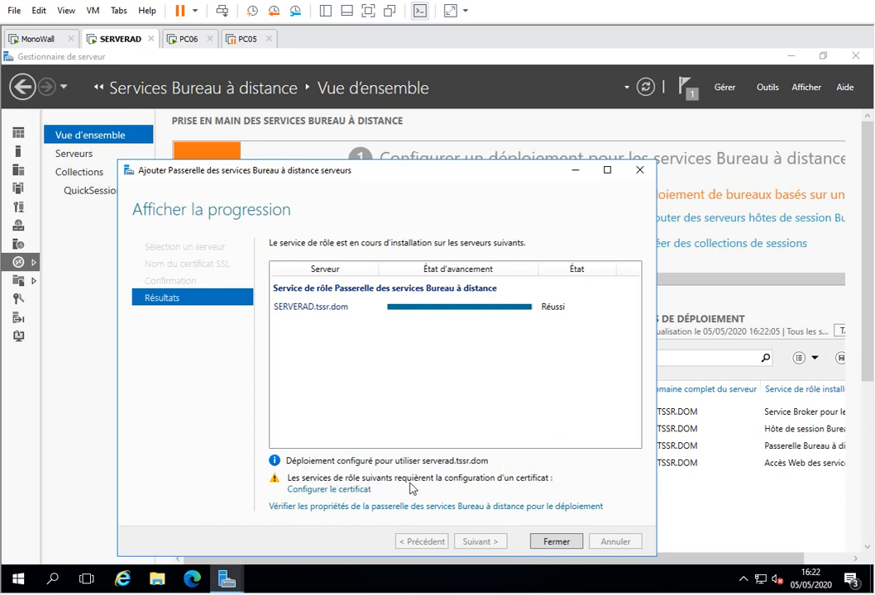
Start creating a certificate named serverad.tssr.dom in the deployment's certificate settings and enter its password
click(311, 491)
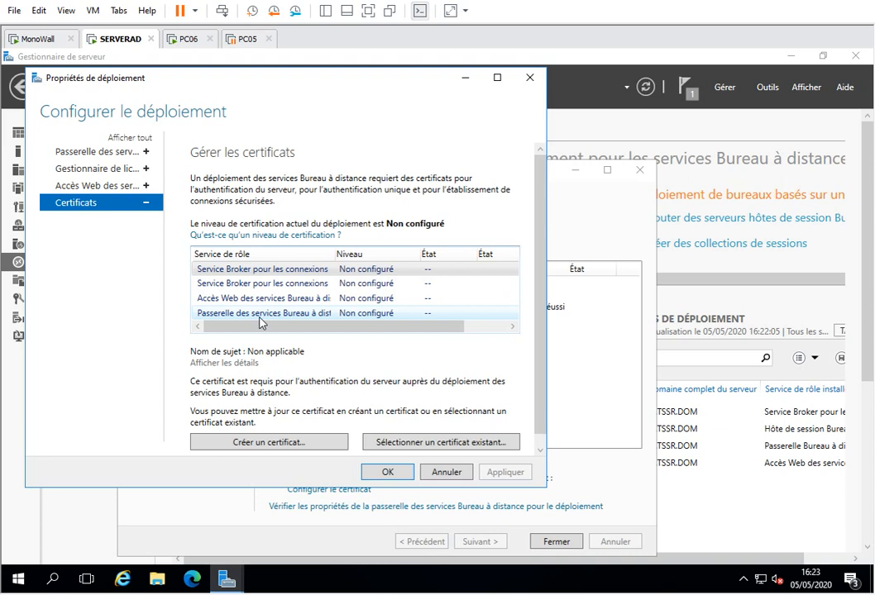
click(254, 445)
click(81, 175)
text(s)
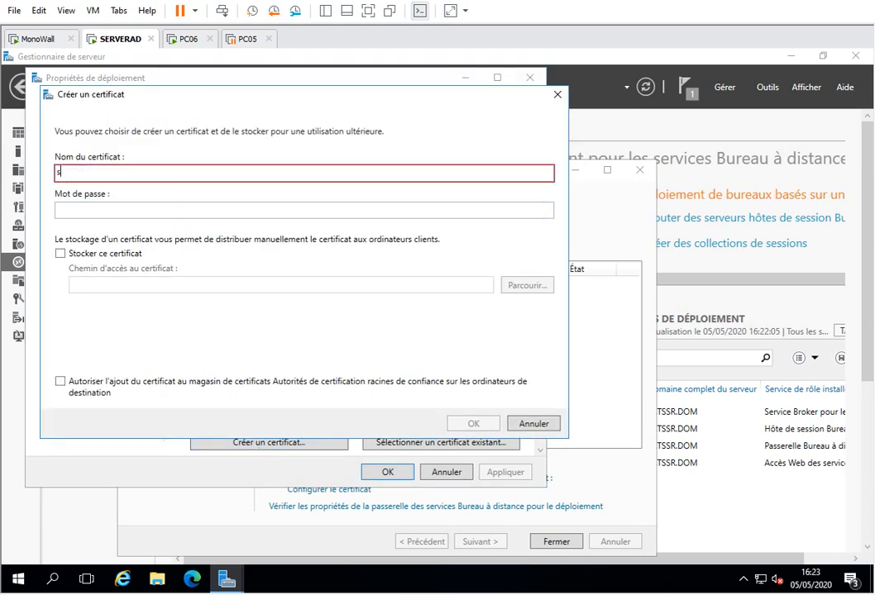
text(erverad.tssr)
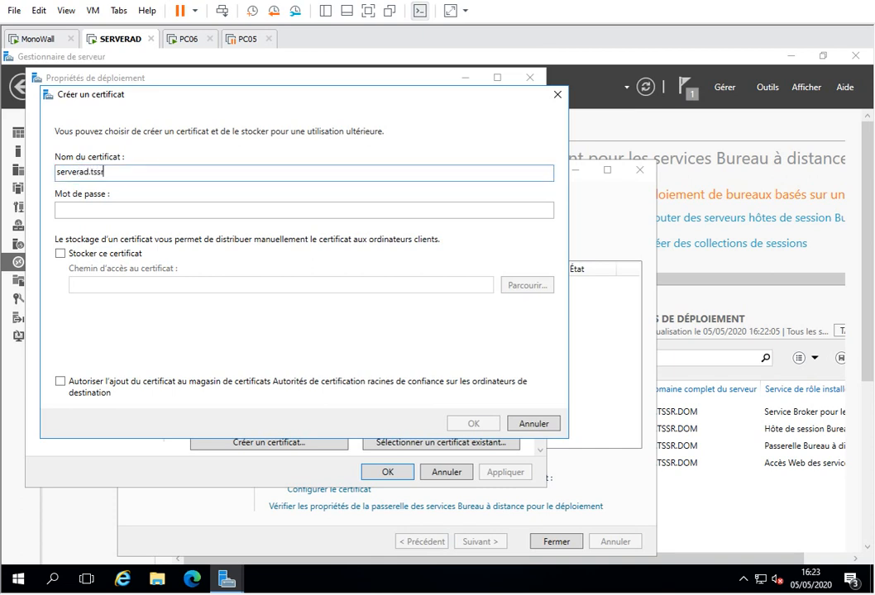
text(.dom)
click(88, 211)
text(••••••)
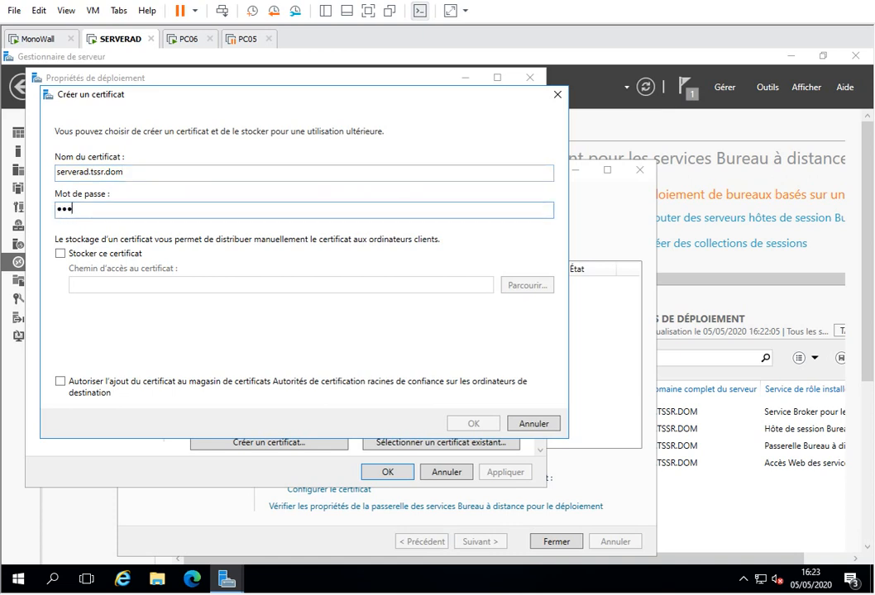
text(•)
Enable storing the certificate and save it as serverad.tssr.dom in PFX format in the Documents folder
click(80, 254)
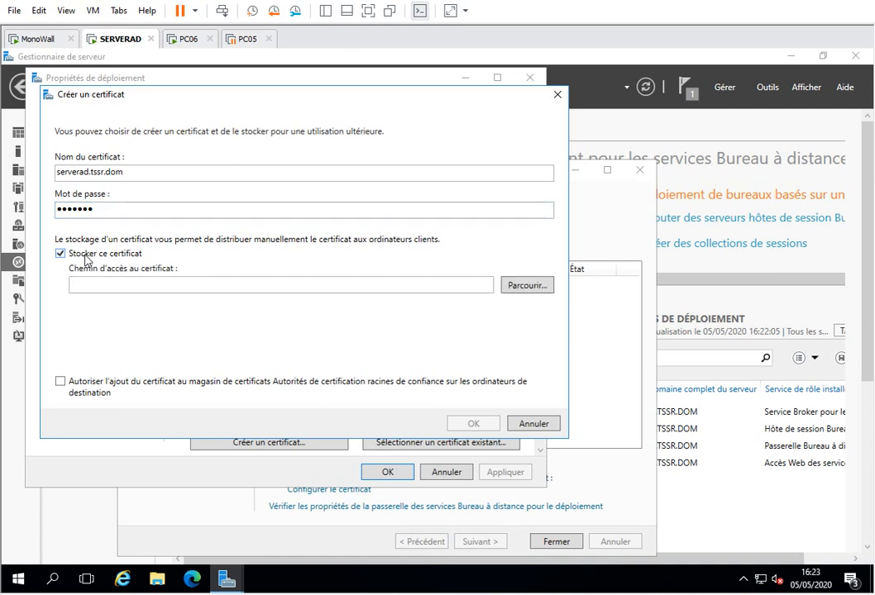
click(534, 286)
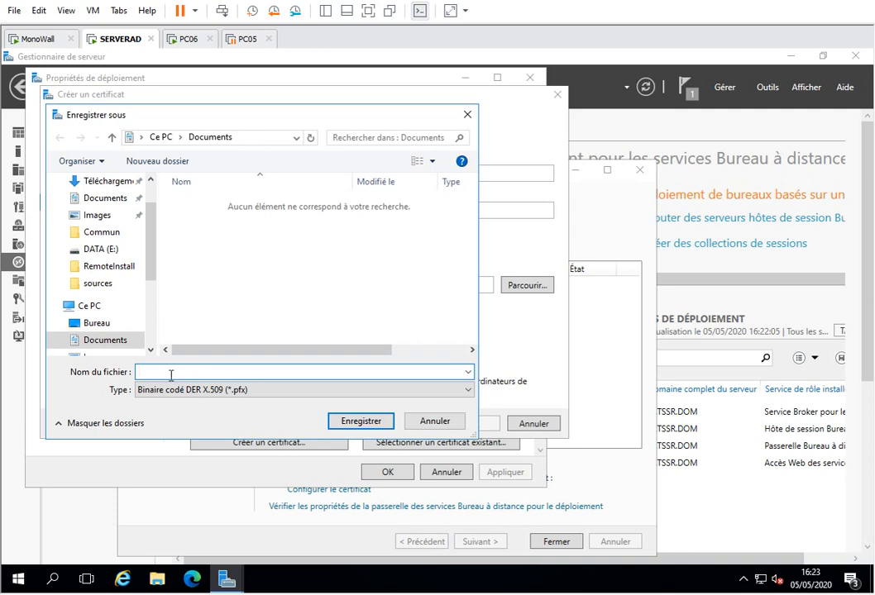
text(serverad)
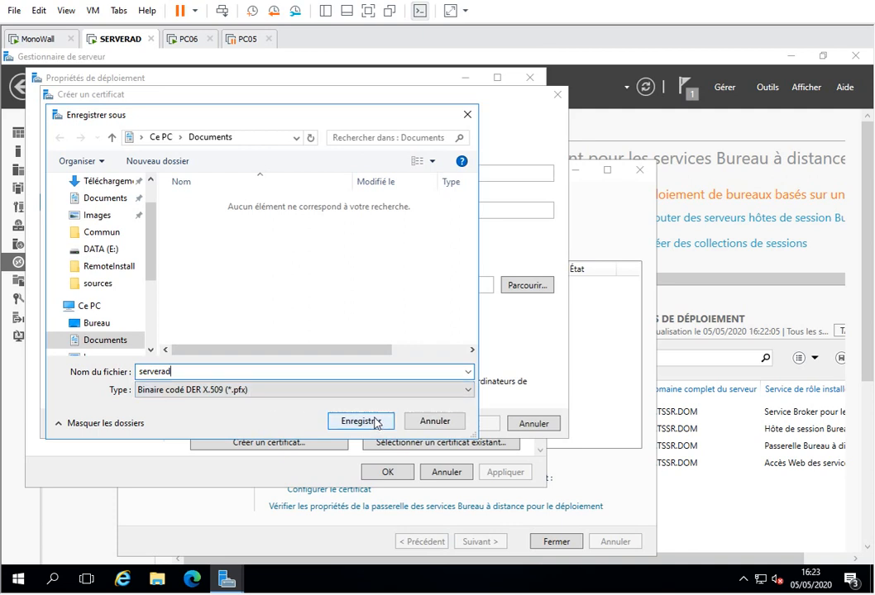
text(.)
text(.dom)
click(351, 423)
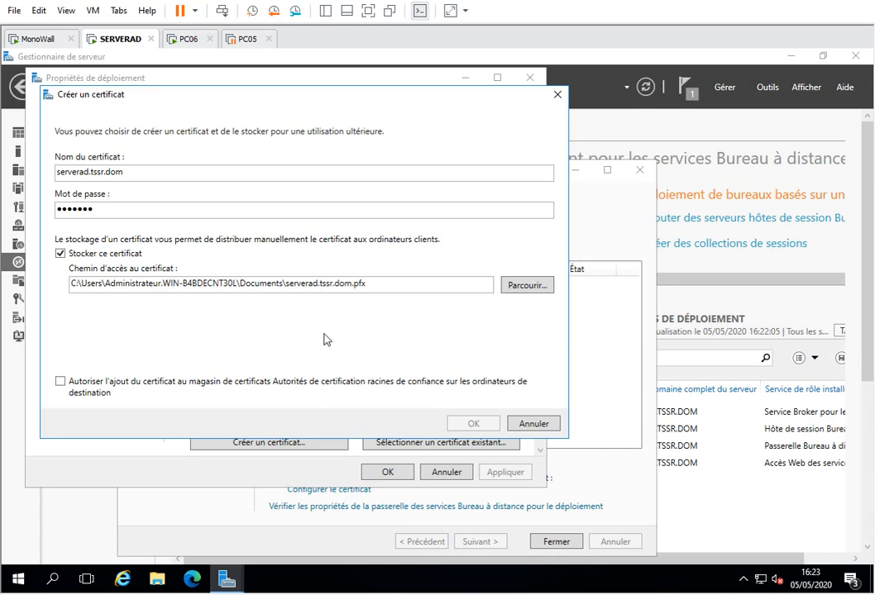
Allow adding the new certificate to the destination computers' trusted root store and apply it to the first Service Broker role service
click(62, 383)
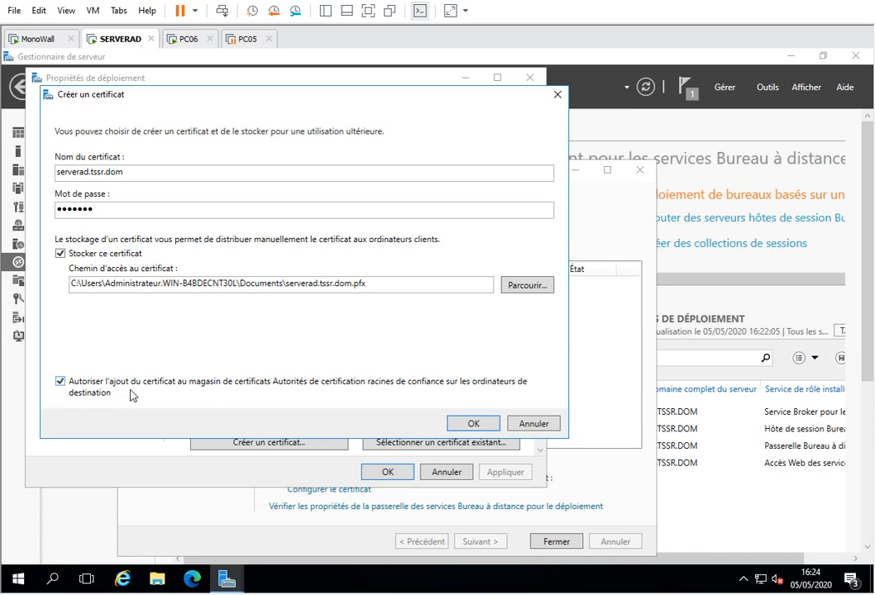
click(471, 423)
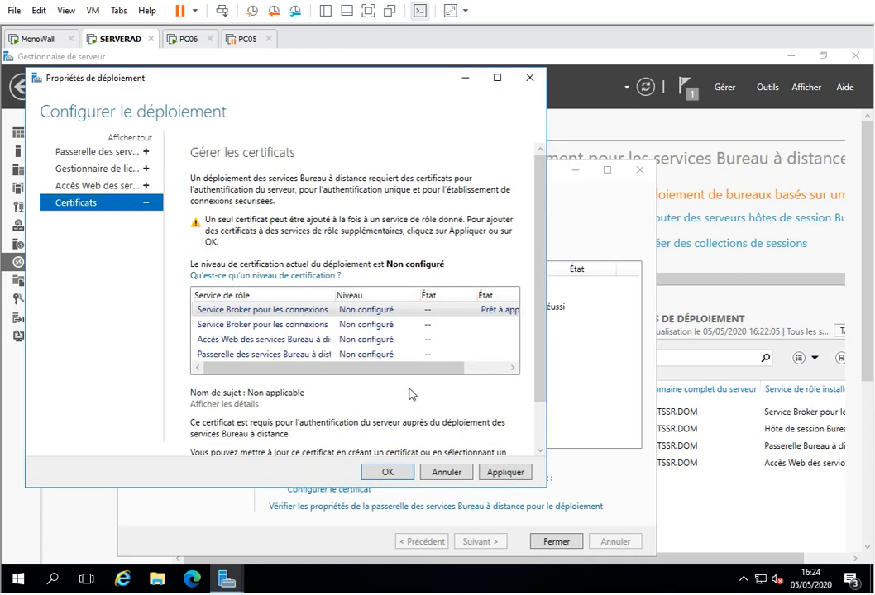
click(505, 472)
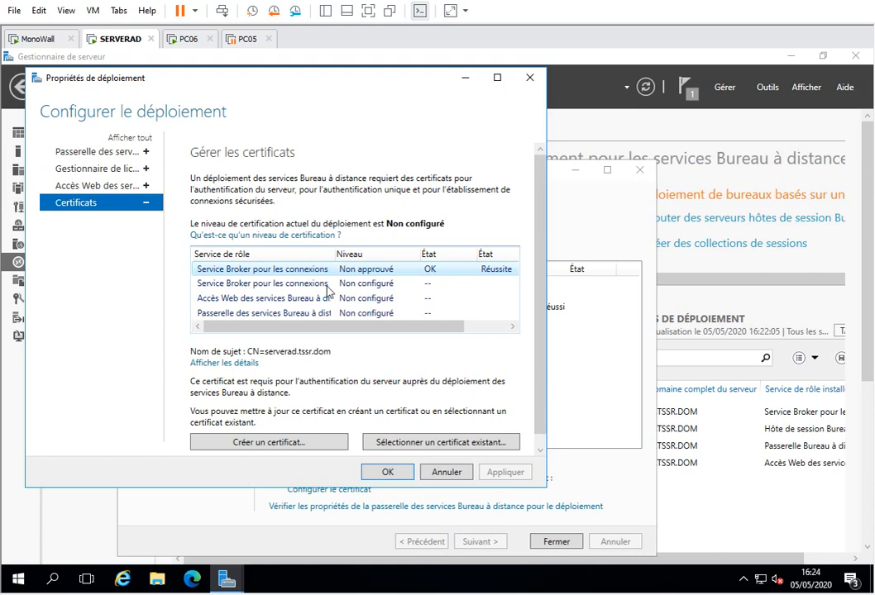
Choose the existing certificate serverad.tssr.dom from the Documents folder for the second Service Broker role service
click(259, 285)
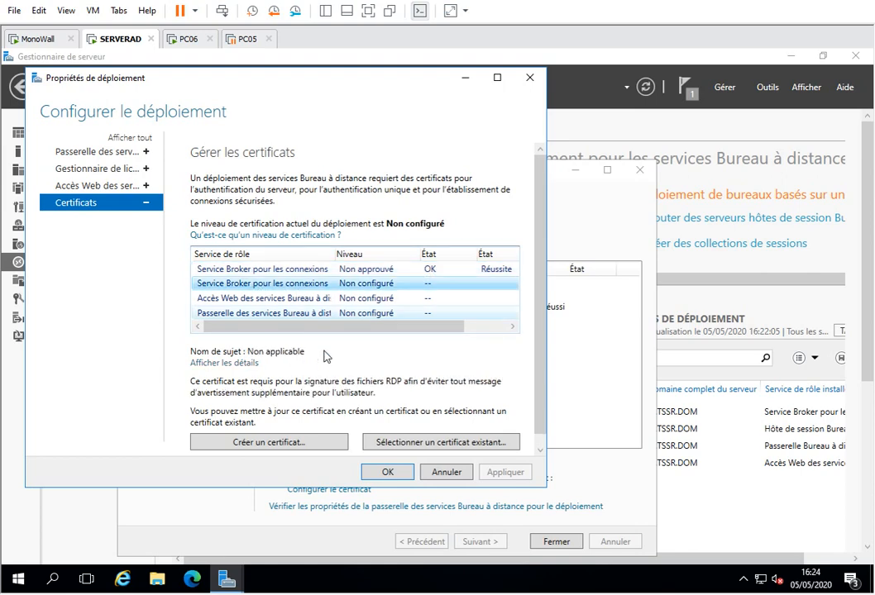
click(398, 443)
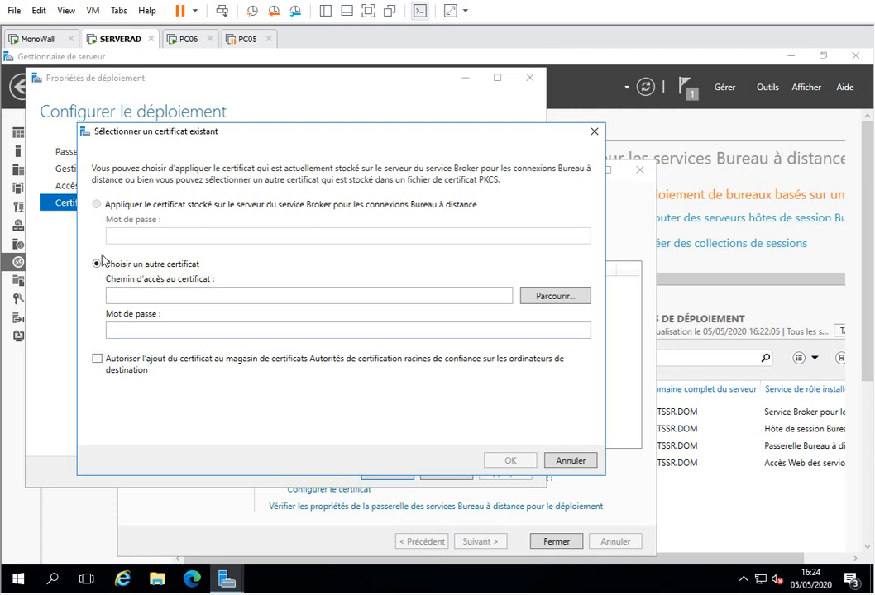
click(558, 300)
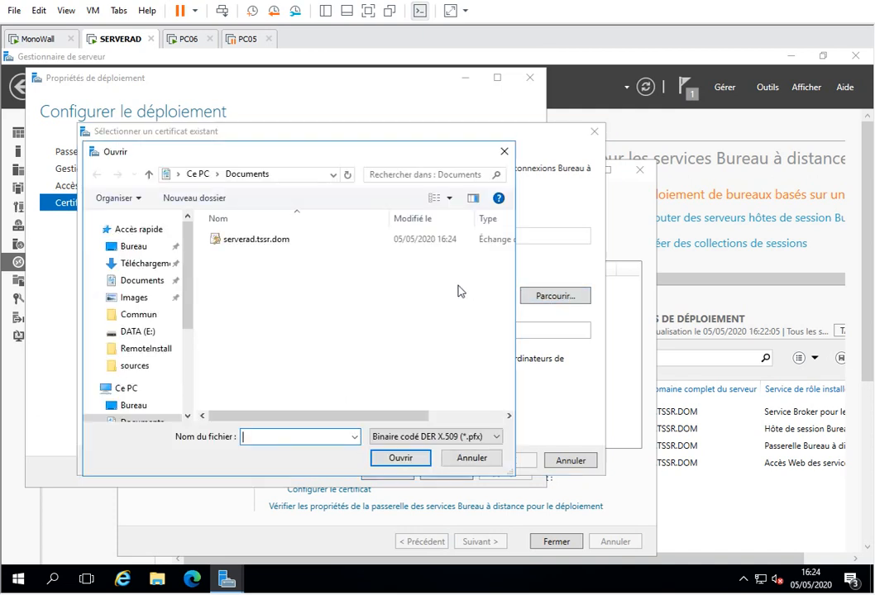
click(262, 243)
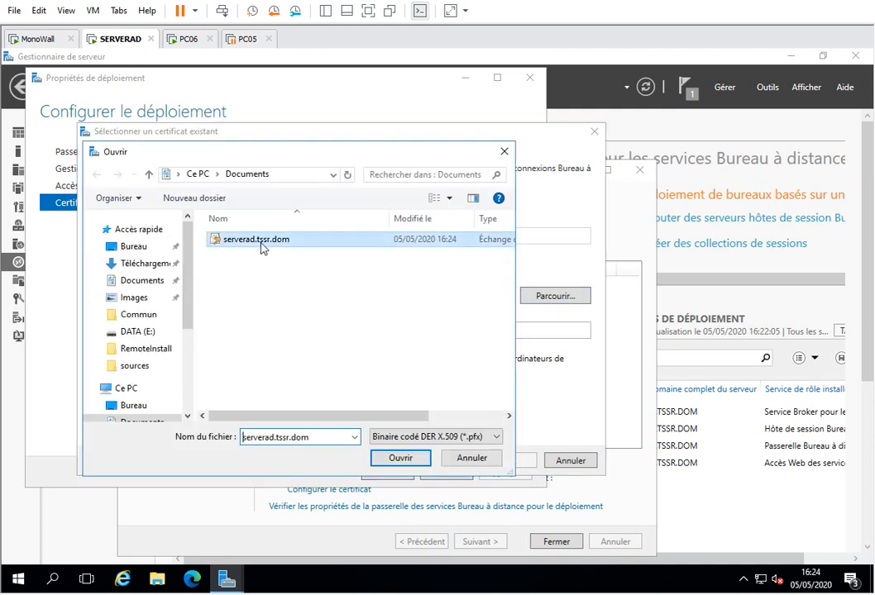
click(397, 457)
Enter the certificate password, allow its addition to the trusted root store and apply it to the second Service Broker role service
click(155, 328)
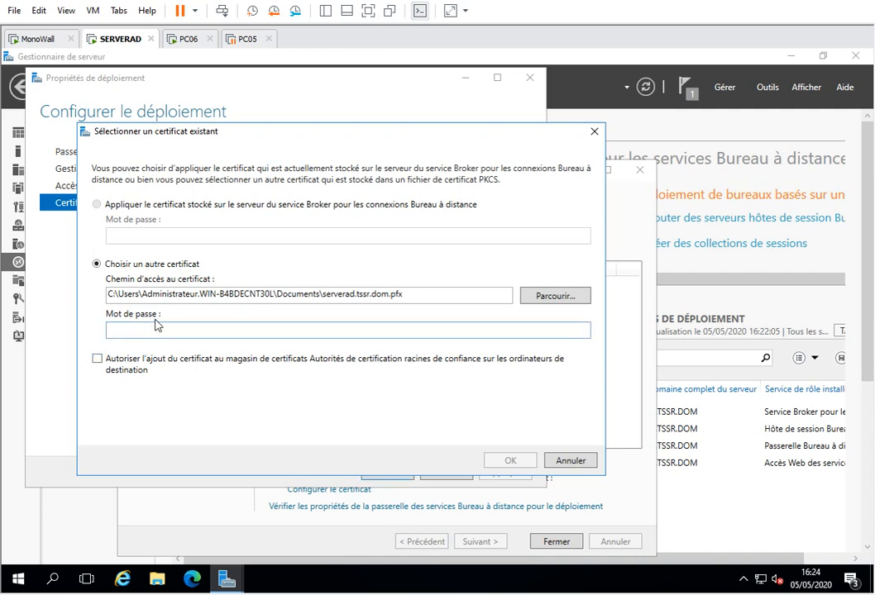
text(••••••)
click(107, 359)
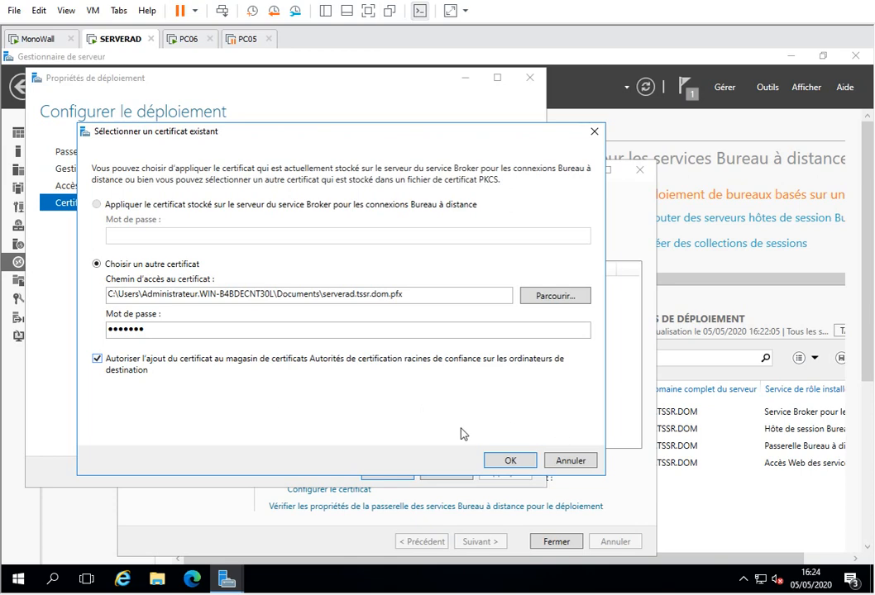
click(514, 464)
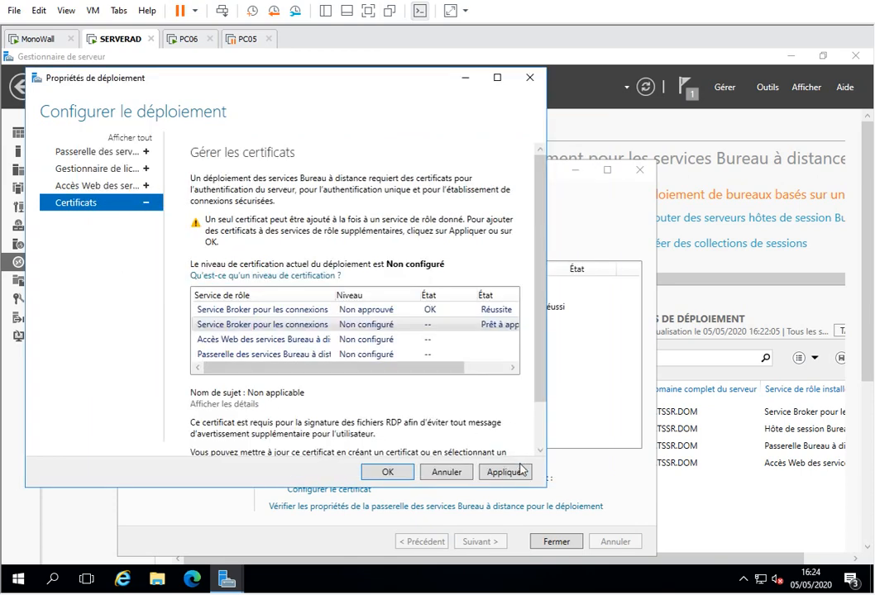
click(504, 472)
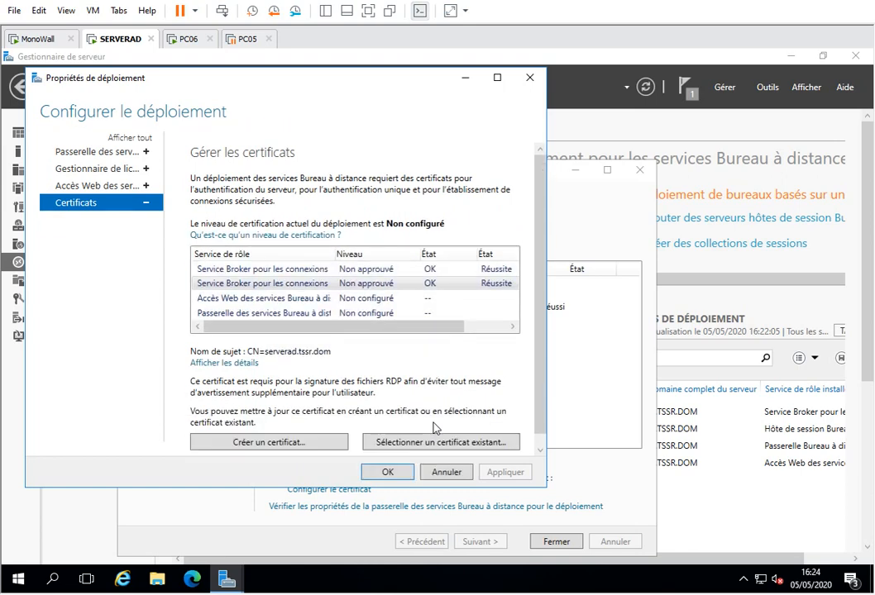
Choose the existing certificate serverad.tssr.dom from the Documents folder for the Accès Web role service
click(281, 298)
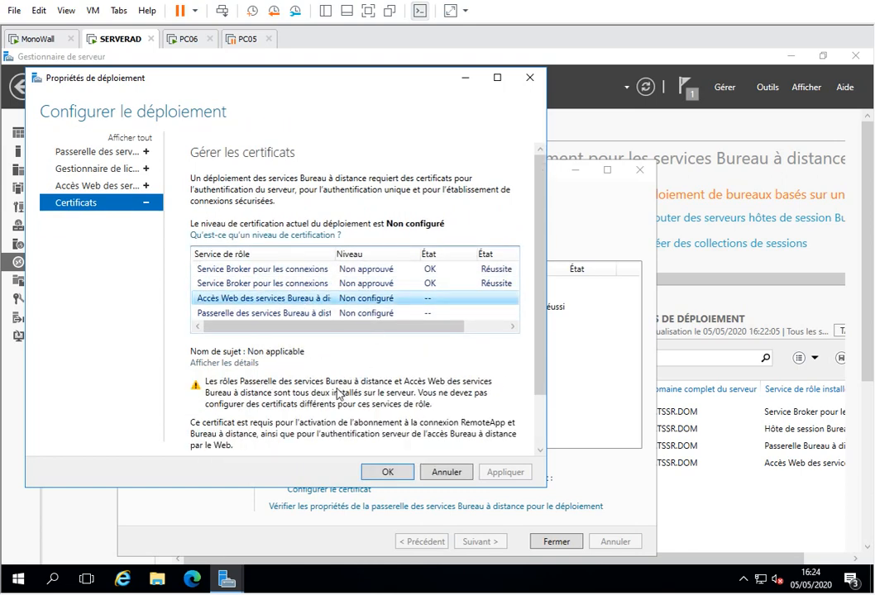
scroll(355, 380, down, 2)
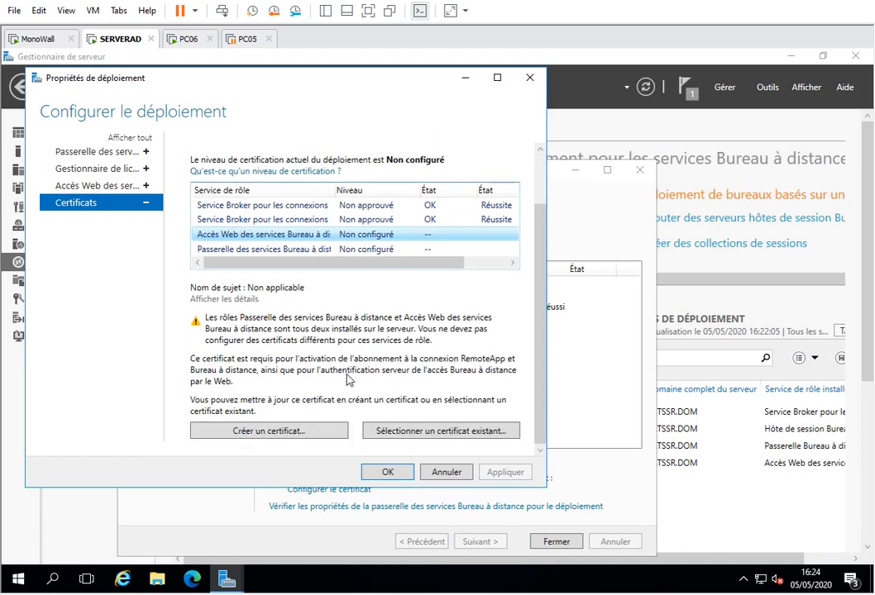
click(397, 431)
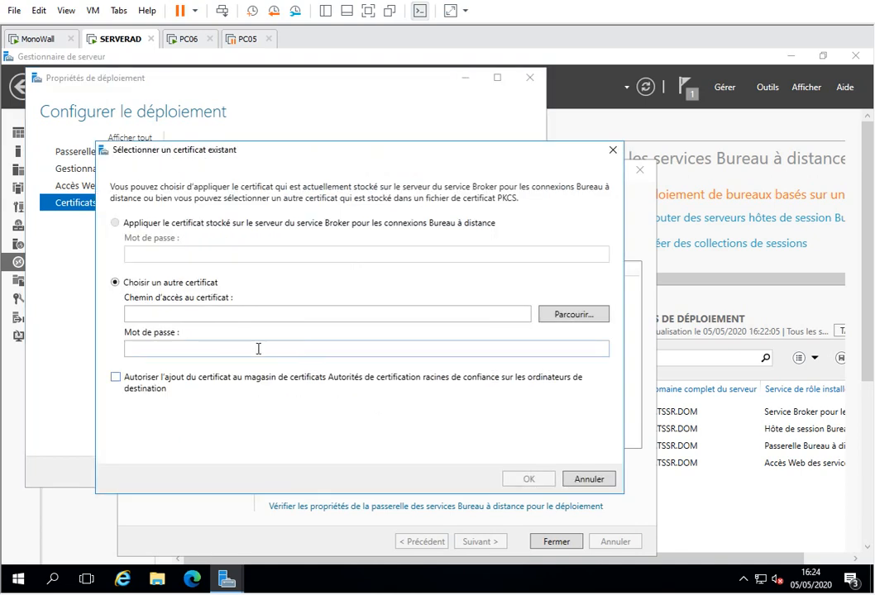
click(576, 314)
double_click(280, 261)
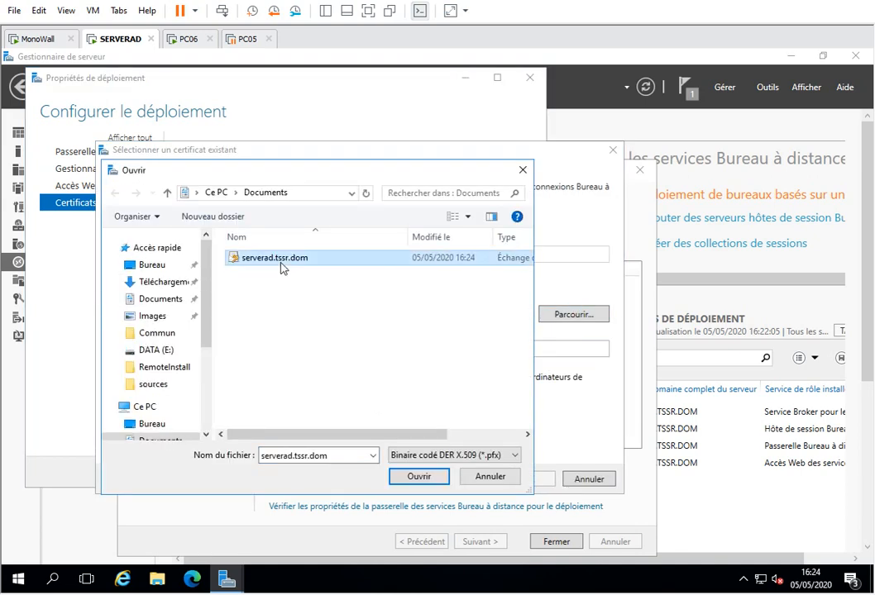
Enter the certificate password, allow its addition to the trusted root store and apply it to the Accès Web role service
click(160, 347)
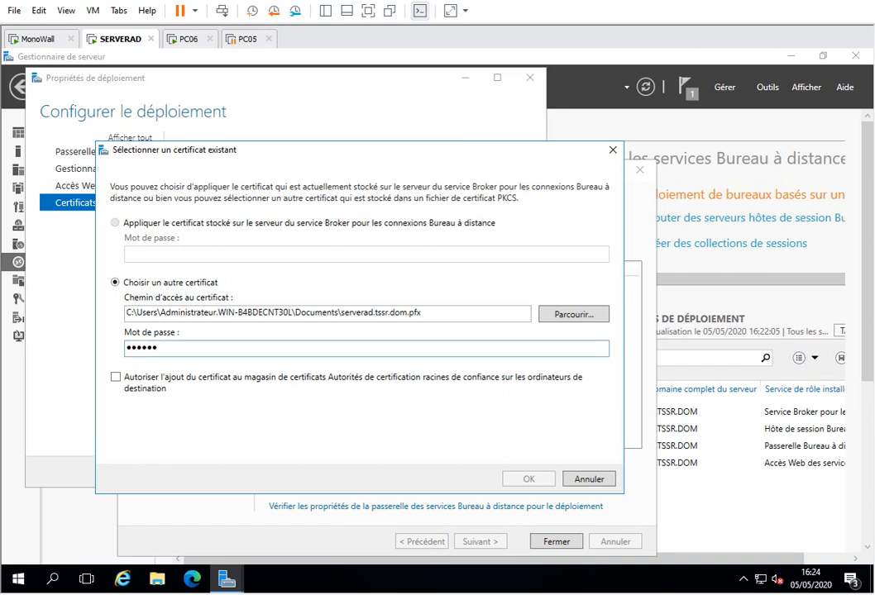
key(BackSpace)
key(BackSpace)
key(BackSpace)
key(BackSpace)
key(BackSpace)
text(••••••)
click(127, 385)
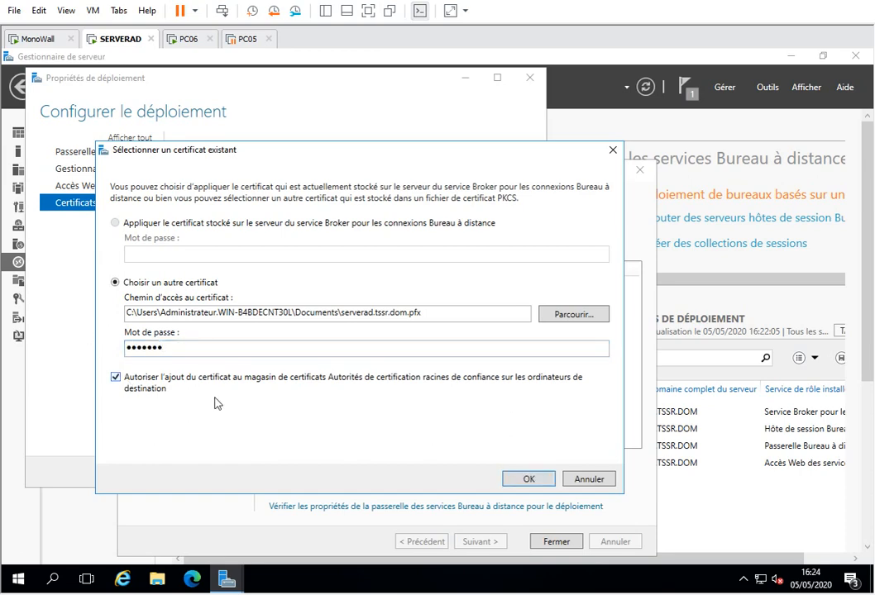
click(519, 479)
click(521, 476)
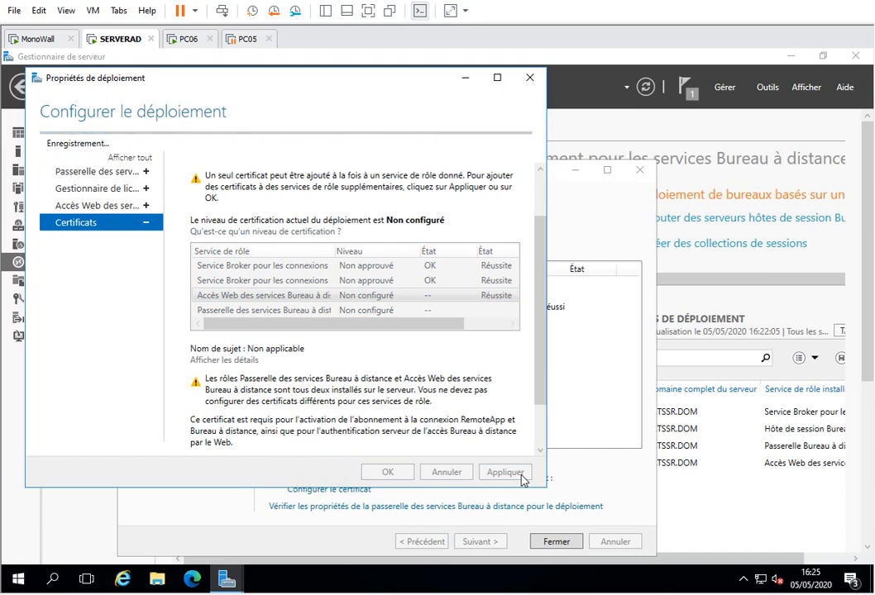
Choose the existing certificate serverad.tssr.dom from the Documents folder for the Passerelle role service
click(336, 251)
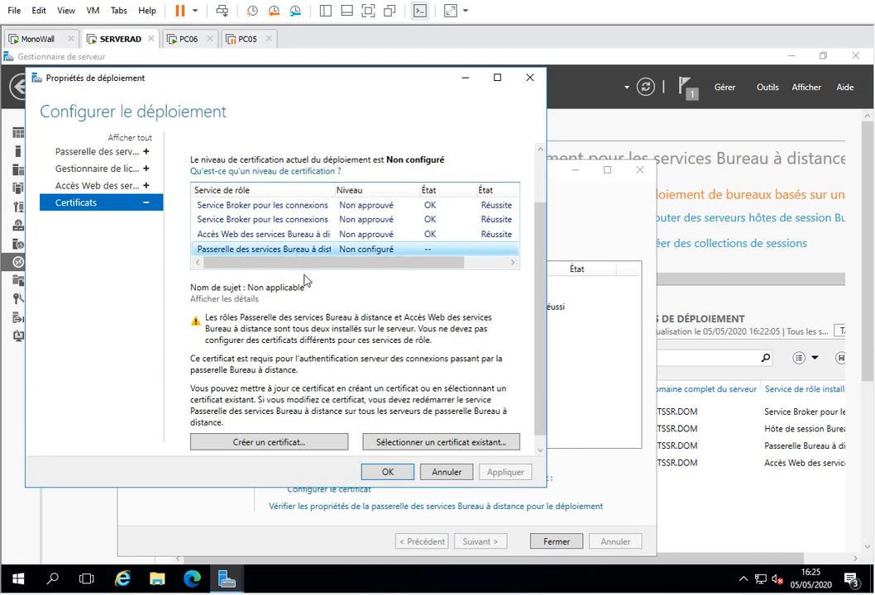
click(411, 446)
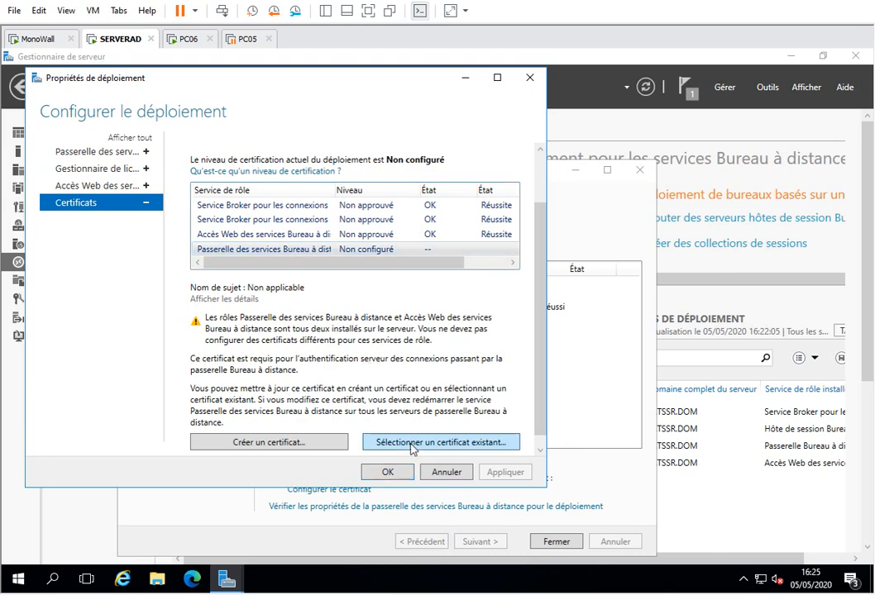
click(86, 239)
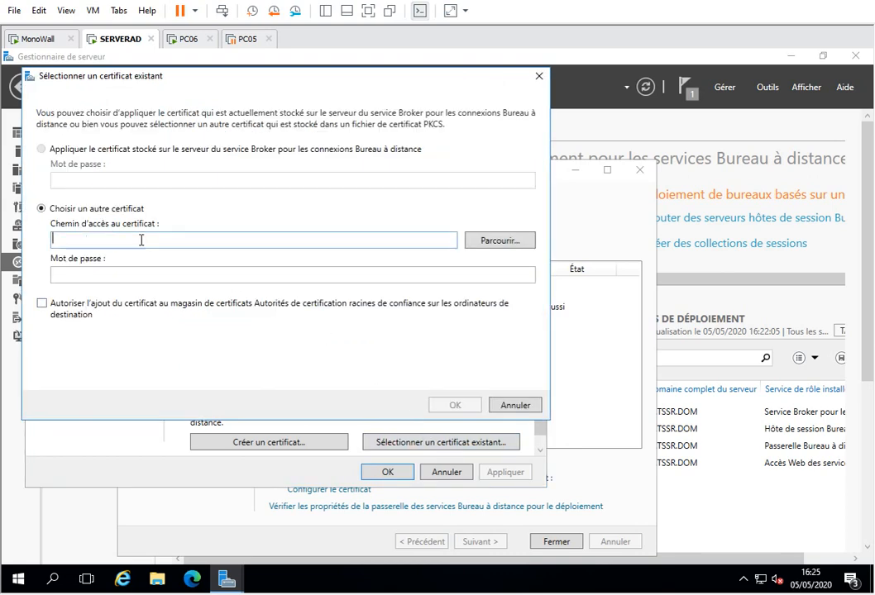
click(515, 241)
double_click(196, 187)
Enter the certificate password, allow trusted root addition, try to apply it to the Passerelle role service, and close the deployment properties and gateway wizard
click(97, 275)
text(••••••)
click(42, 303)
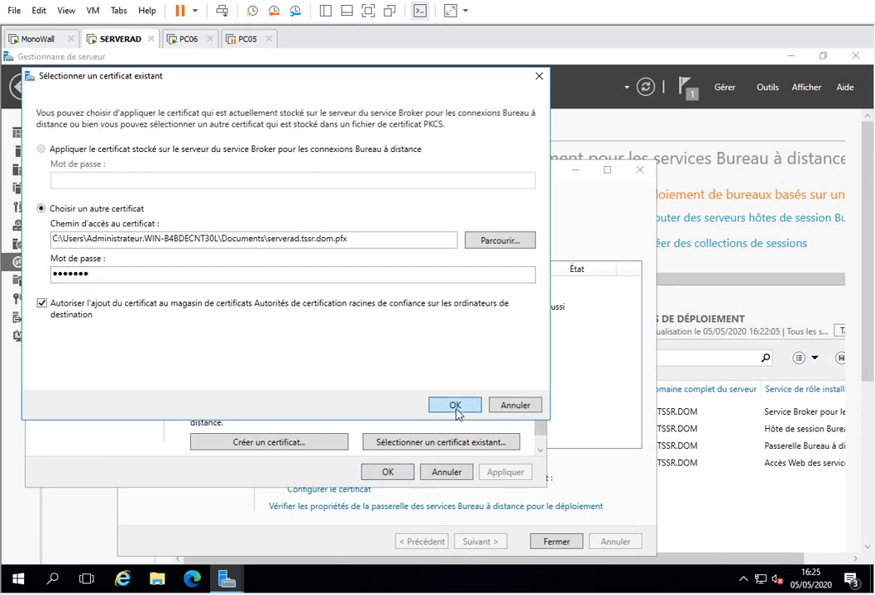
click(455, 406)
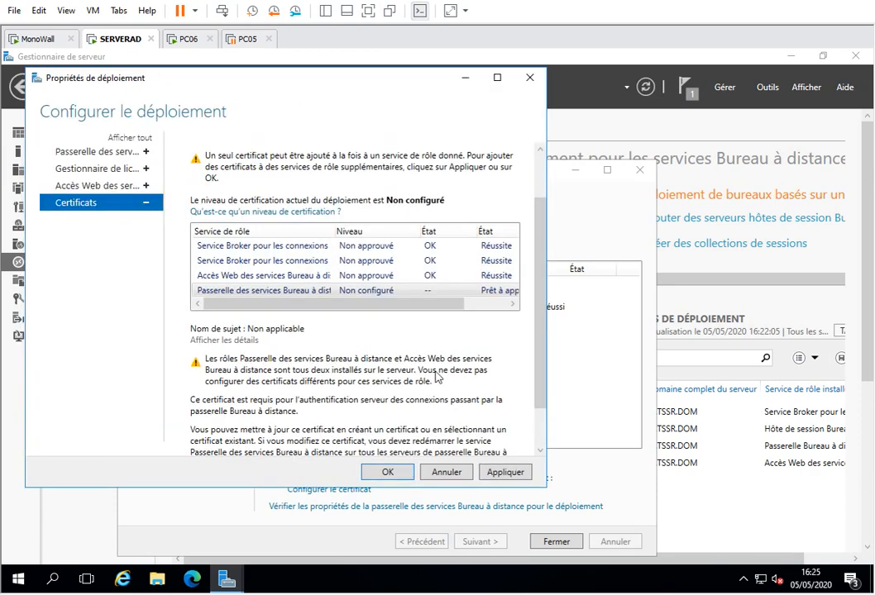
click(506, 472)
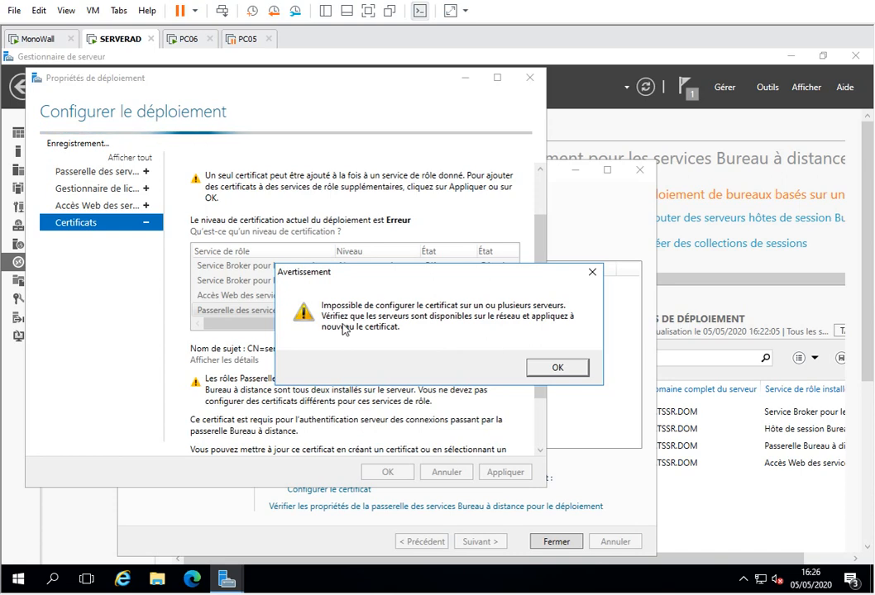
click(557, 370)
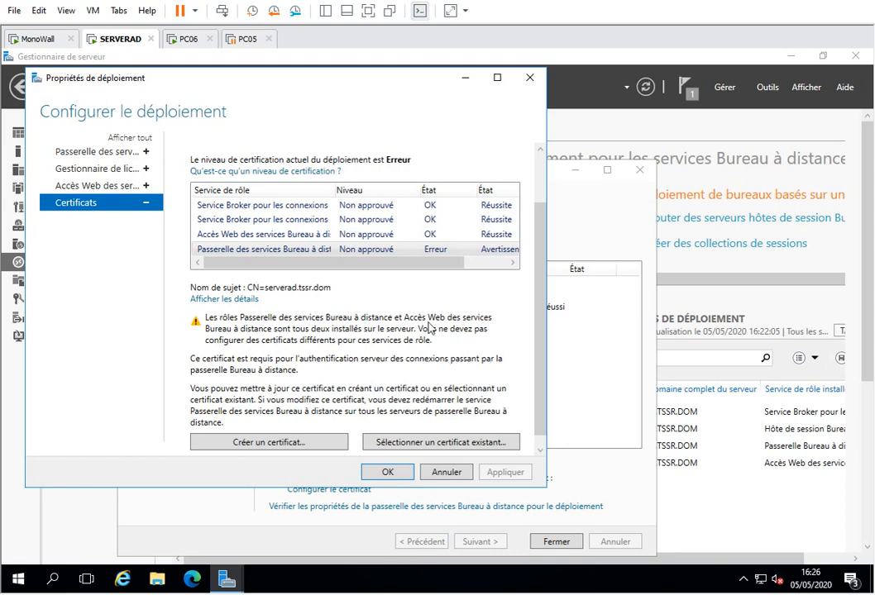
click(387, 472)
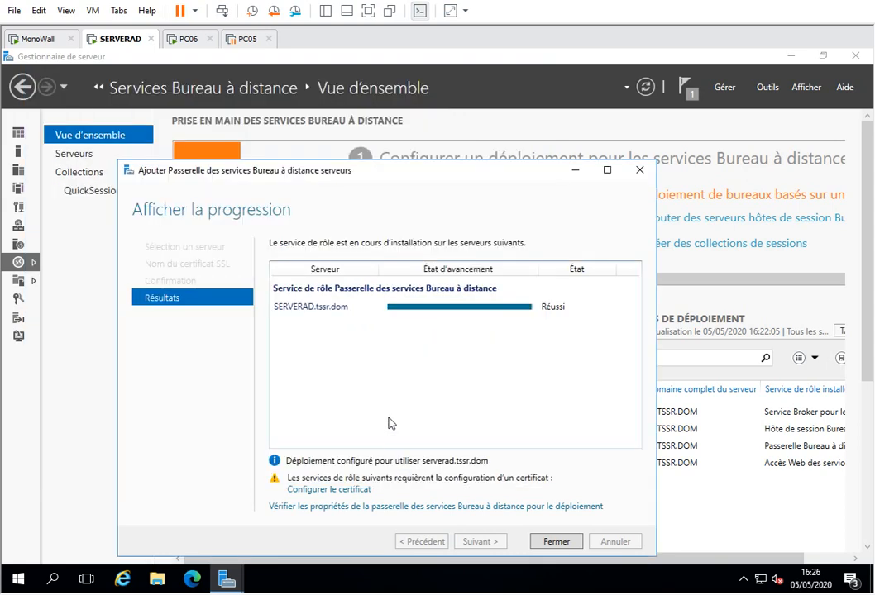
click(556, 541)
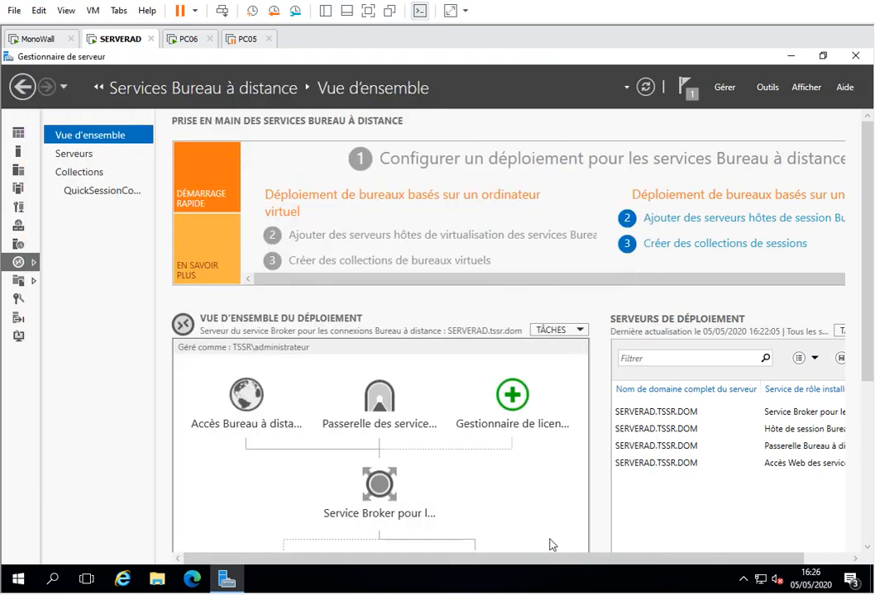
Add SERVERAD.tssr.dom to the deployment as a Gestionnaire de licences des services Bureau à distance server and close the finished wizard
click(512, 397)
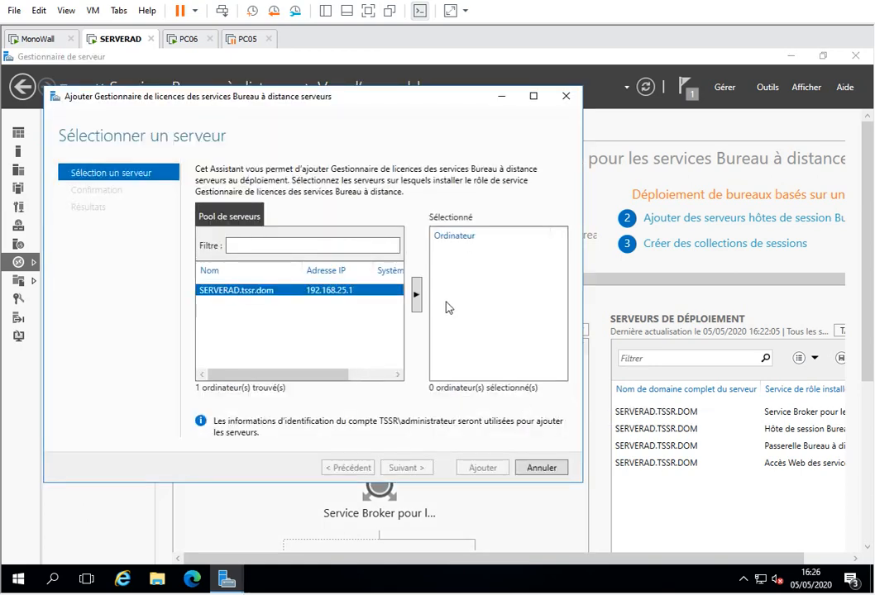
click(416, 294)
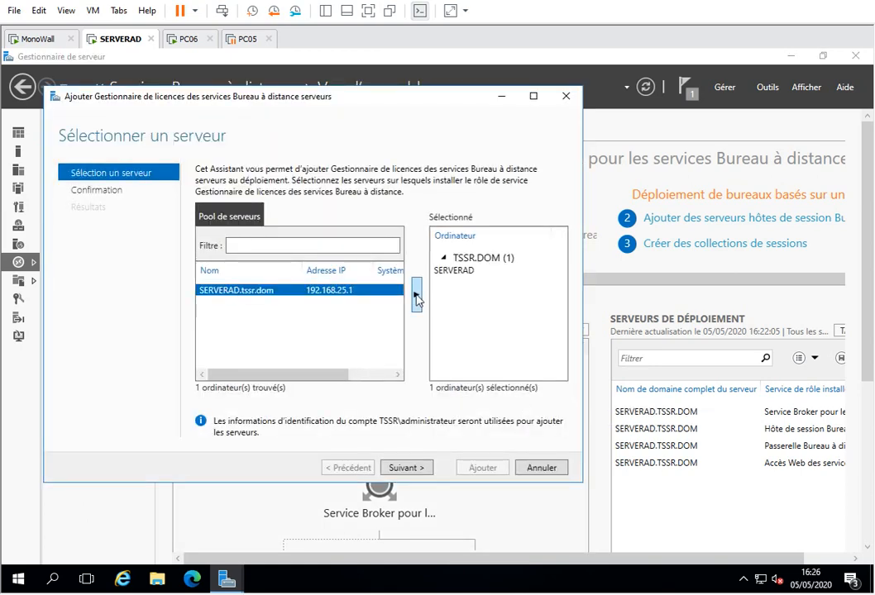
click(407, 468)
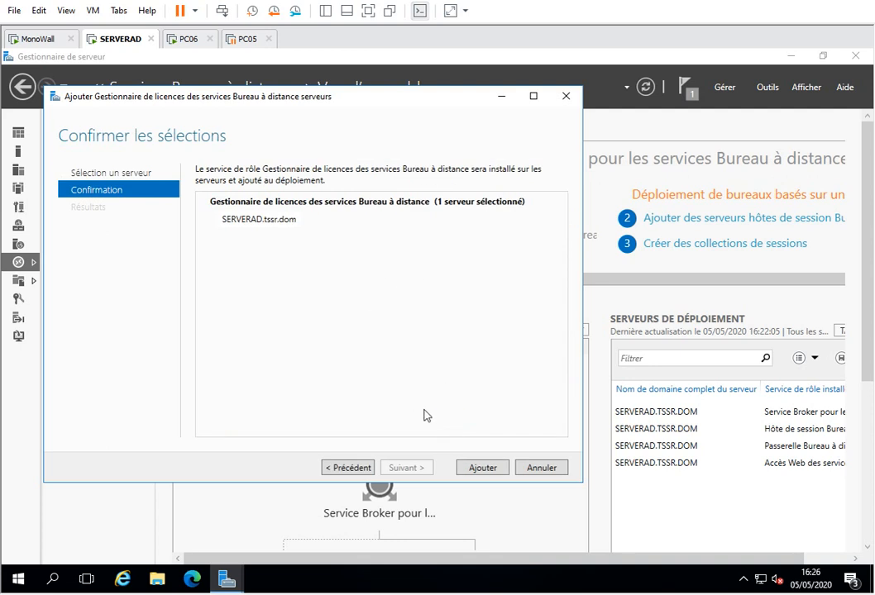
click(481, 468)
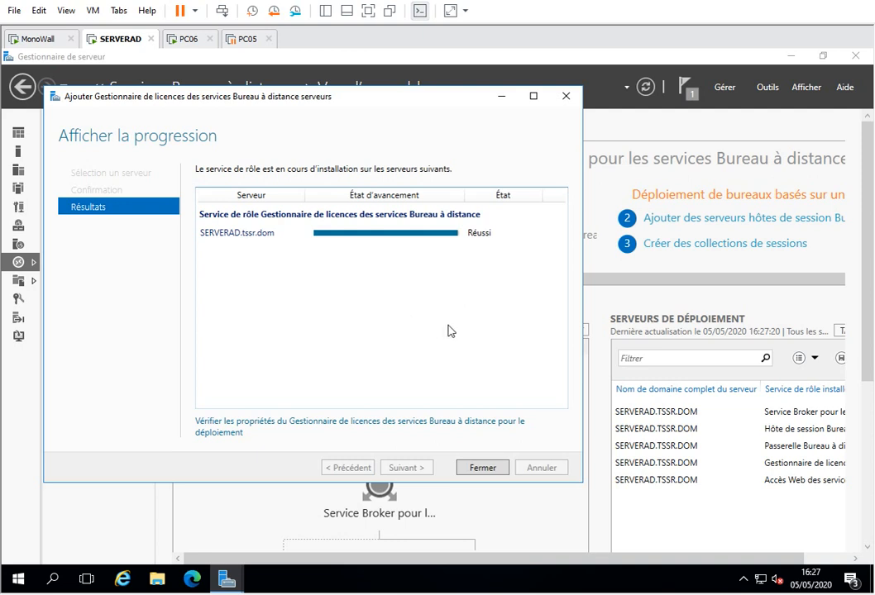
click(484, 468)
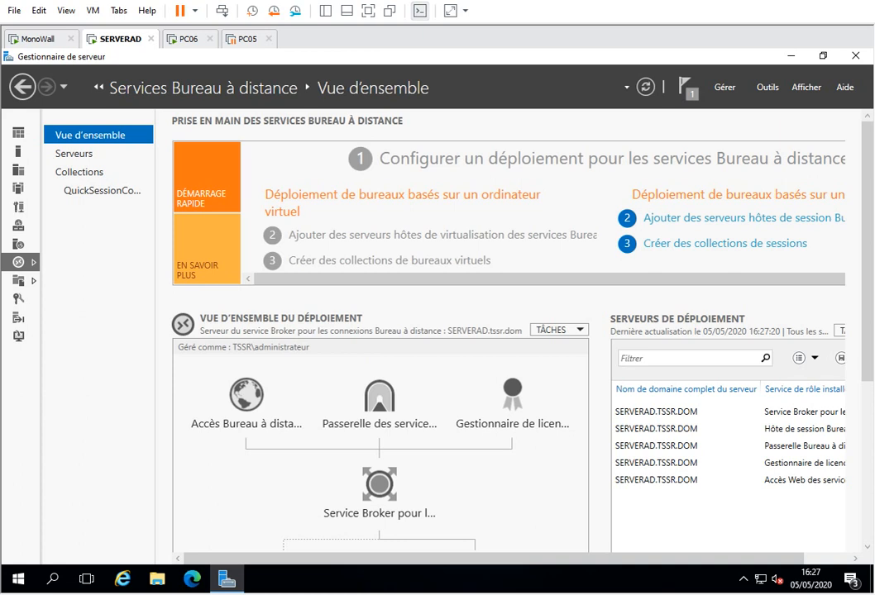
Reopen the deployment properties and review the certificate settings of the role services
click(581, 330)
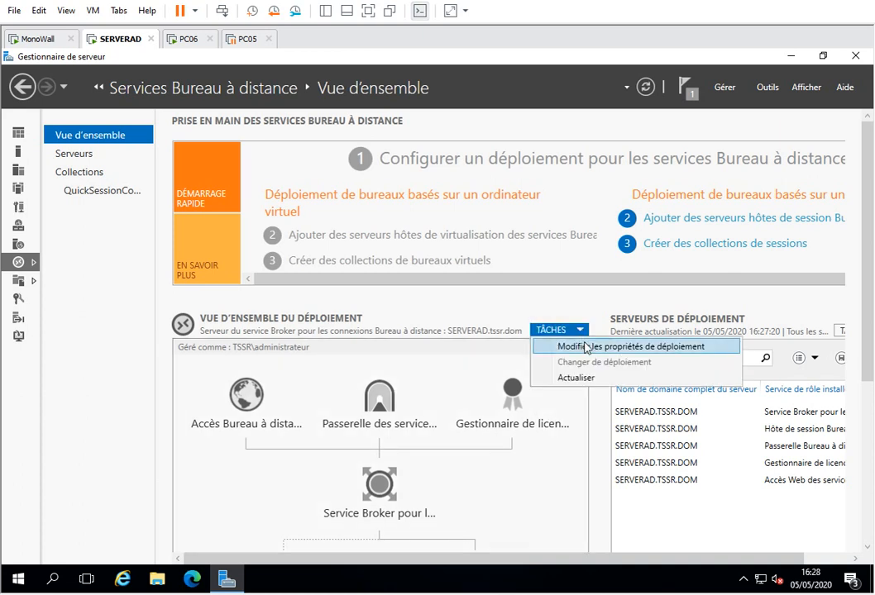
click(591, 347)
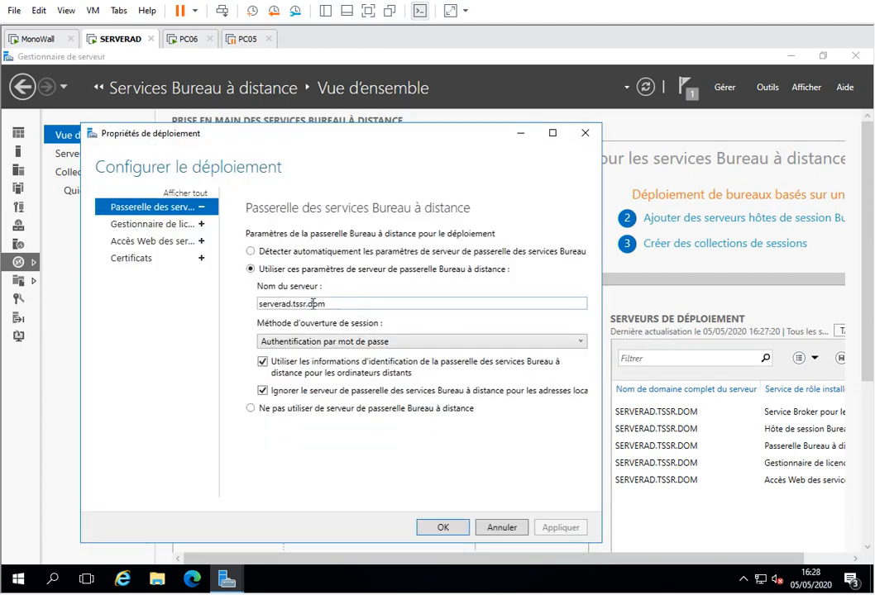
click(128, 260)
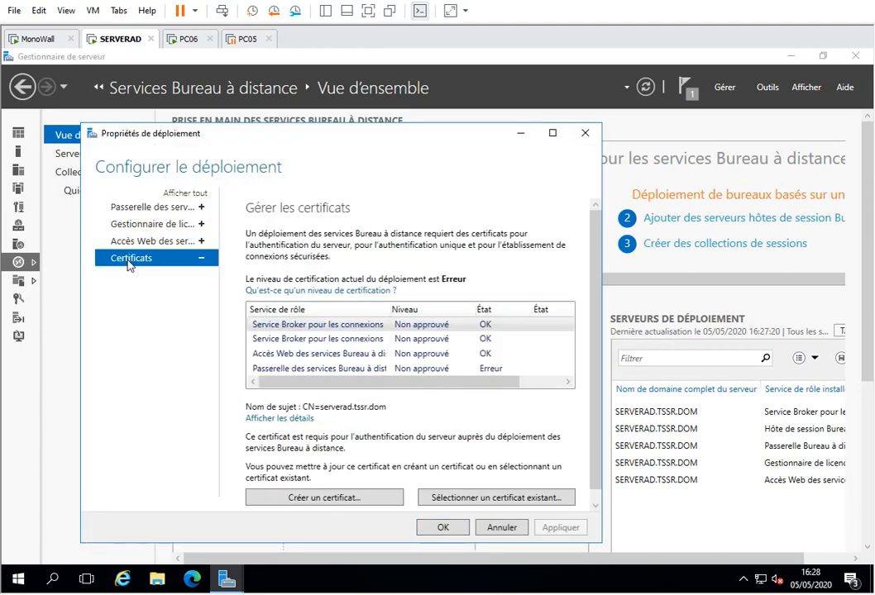
Apply the broker-stored certificate to the Passerelle role service with its password, allow trusted root addition, and close the deployment properties
click(340, 374)
scroll(486, 397, down, 2)
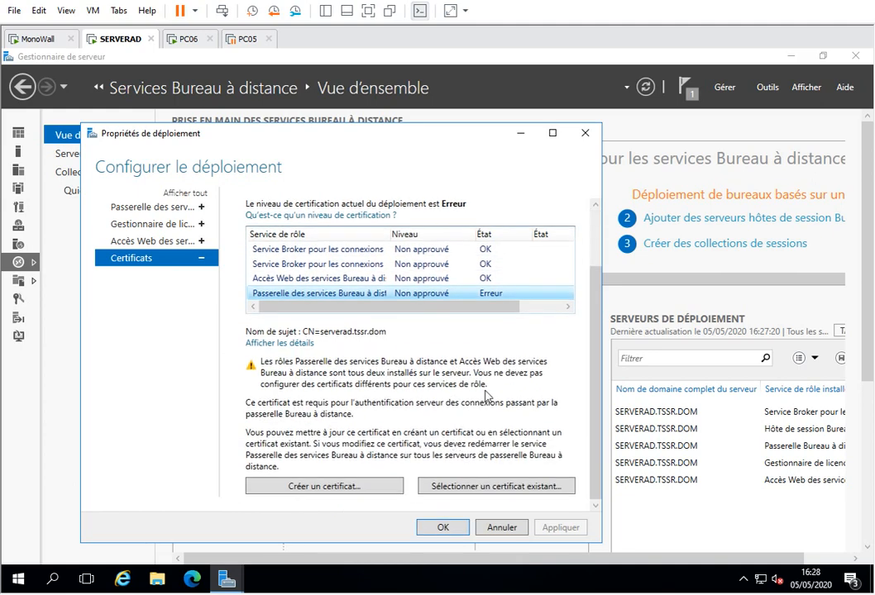
click(460, 489)
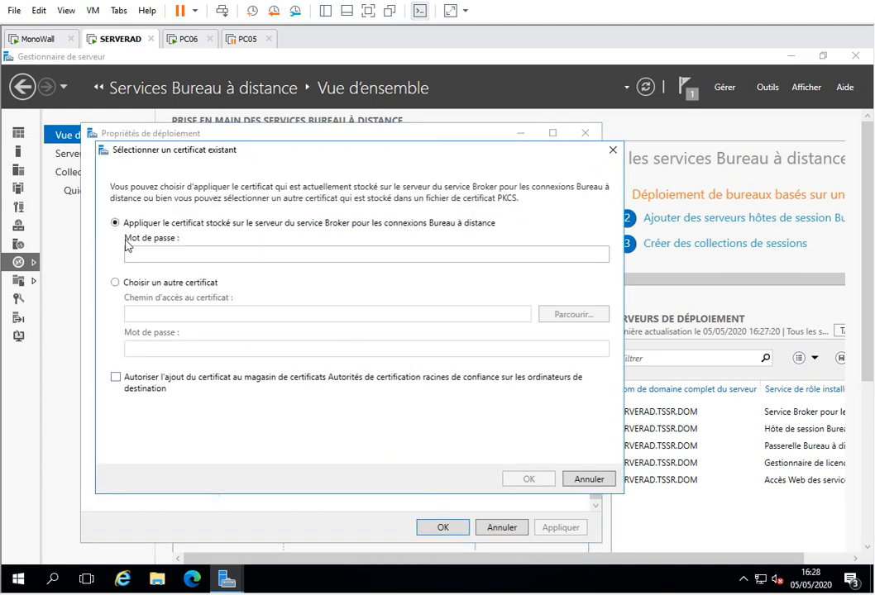
click(587, 481)
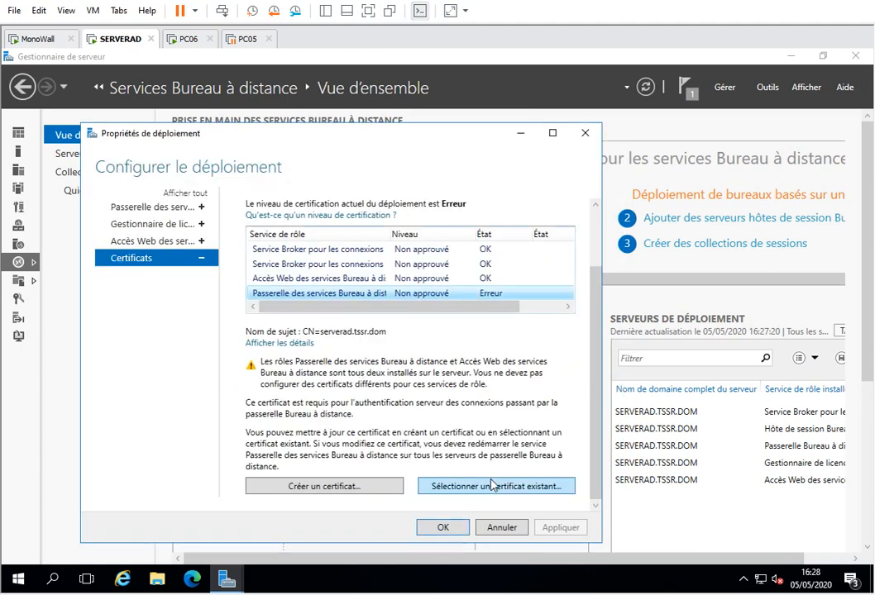
click(492, 485)
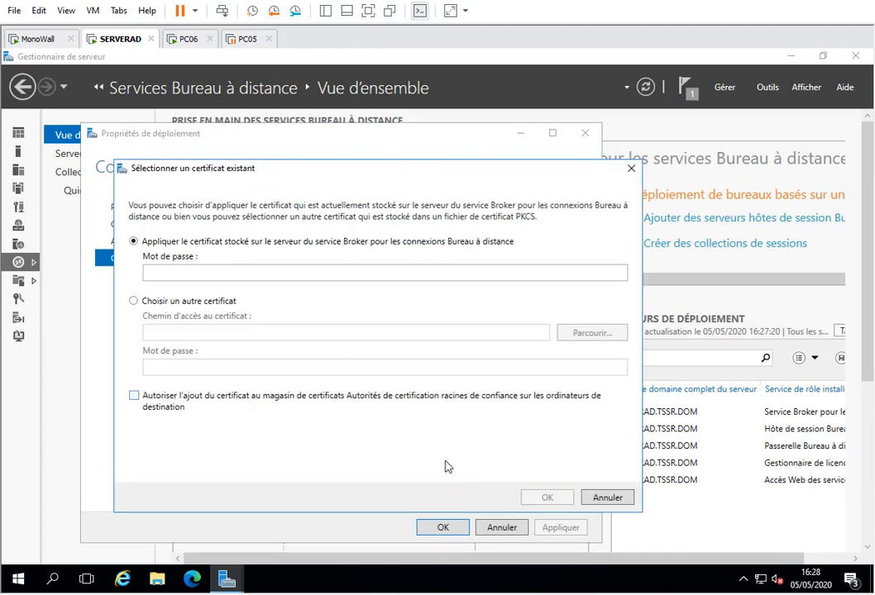
click(163, 271)
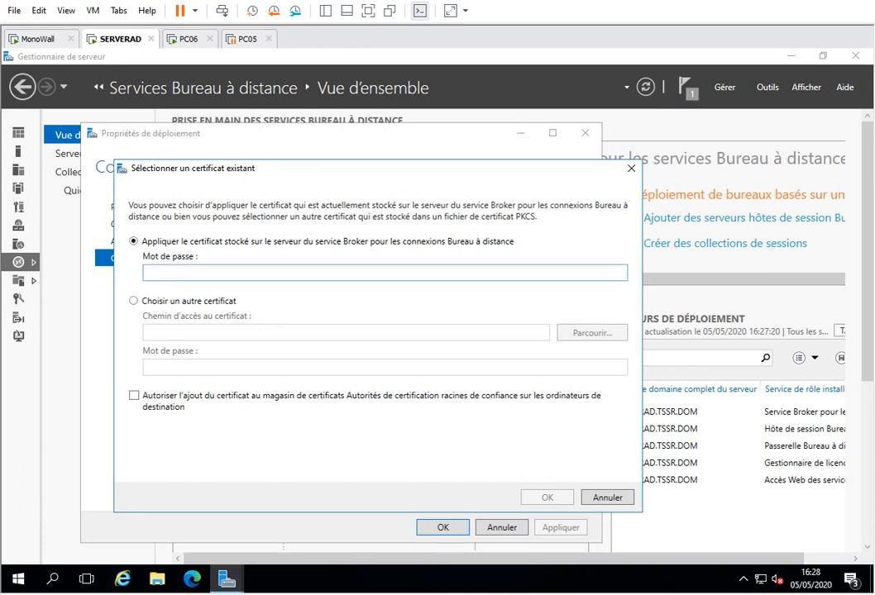
text(•••••••)
click(170, 405)
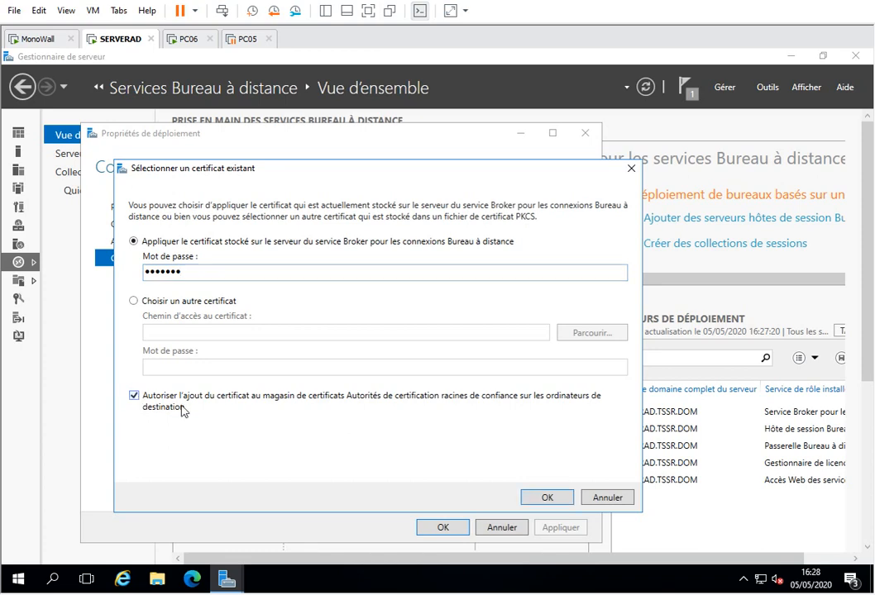
click(547, 497)
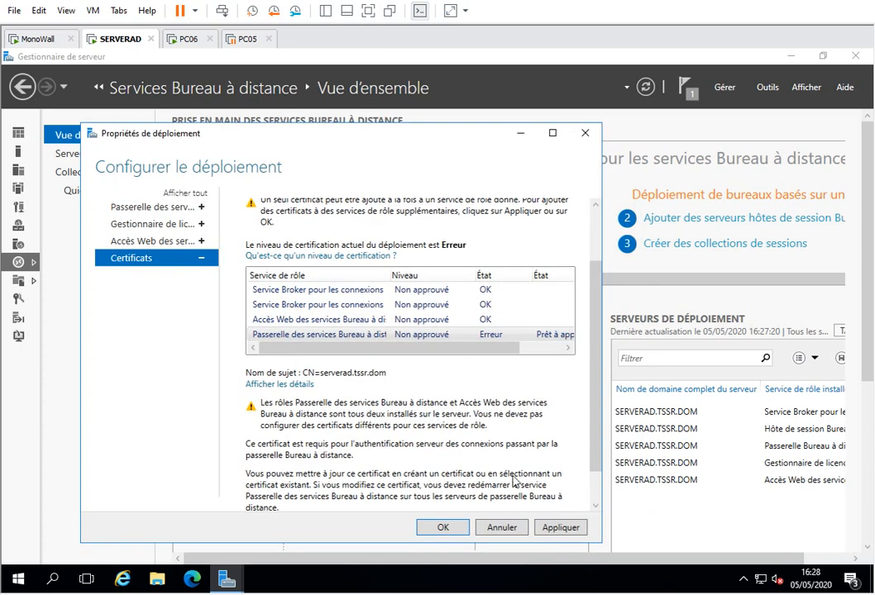
click(574, 529)
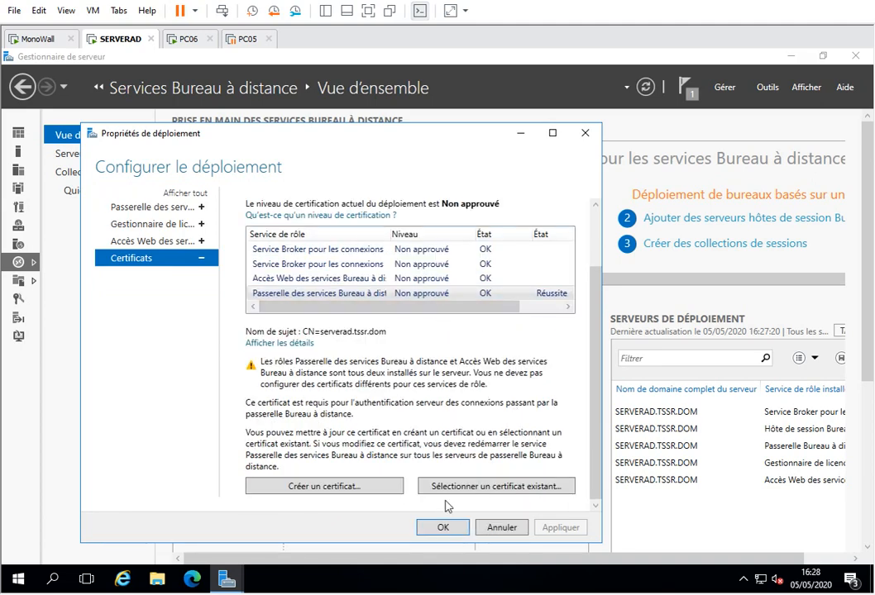
click(443, 527)
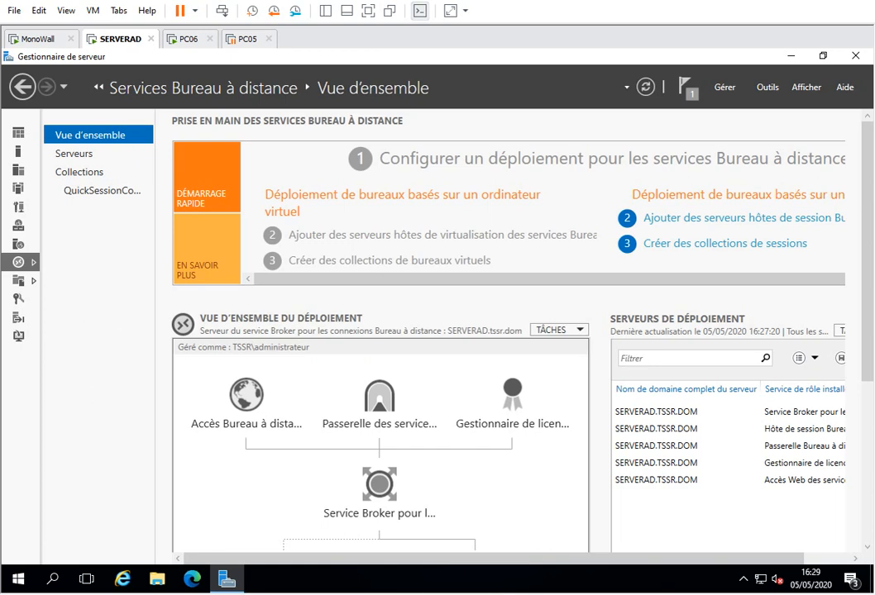
key(super)
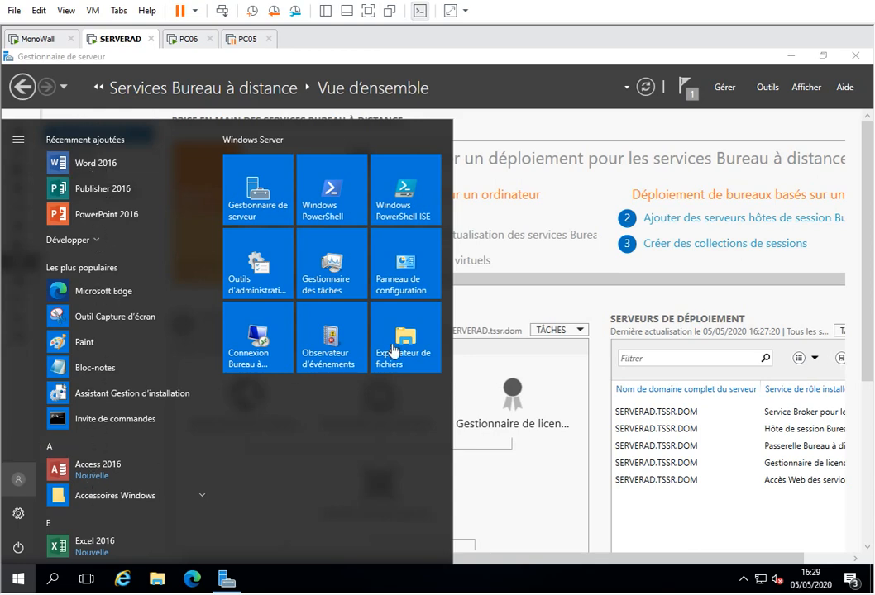
click(540, 62)
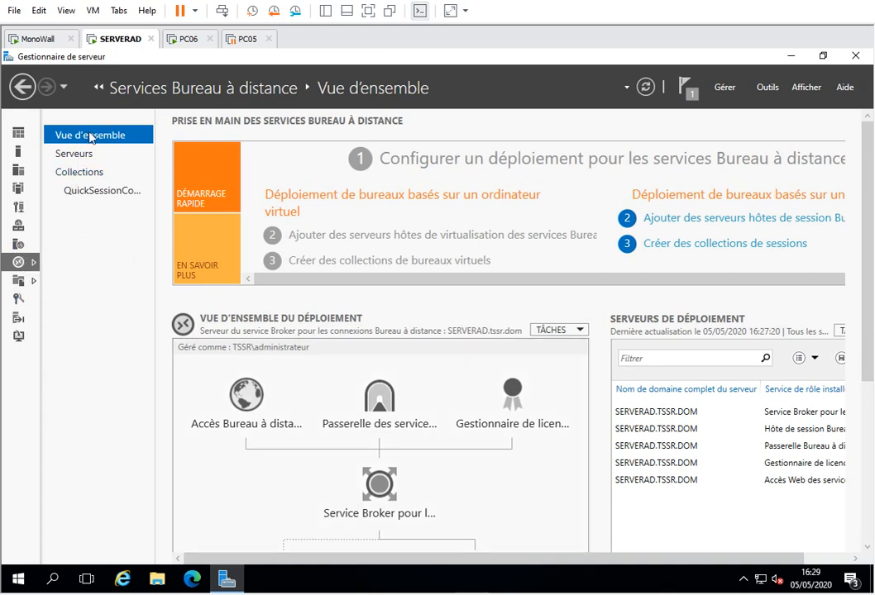
Delete the QuickSessionCollection collection from the Remote Desktop Services collections
click(86, 173)
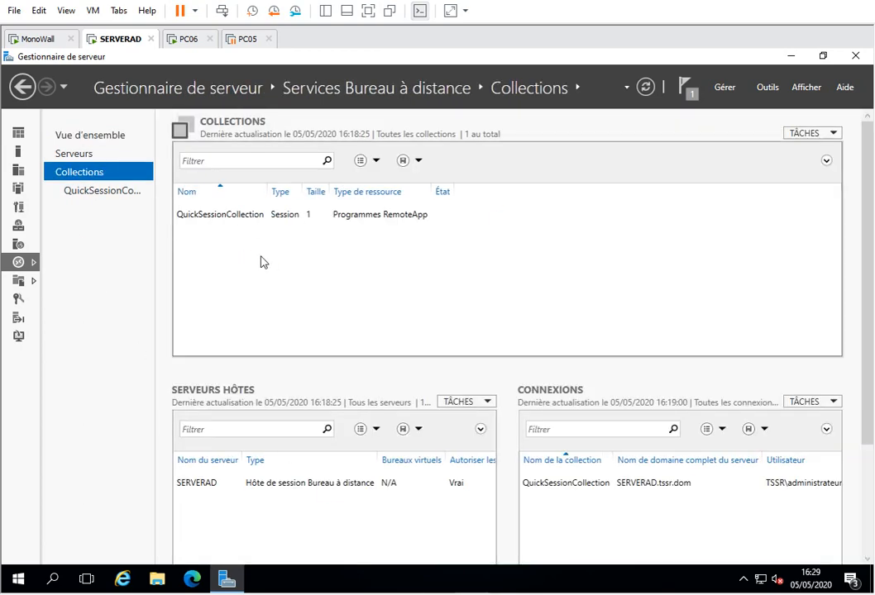
click(224, 217)
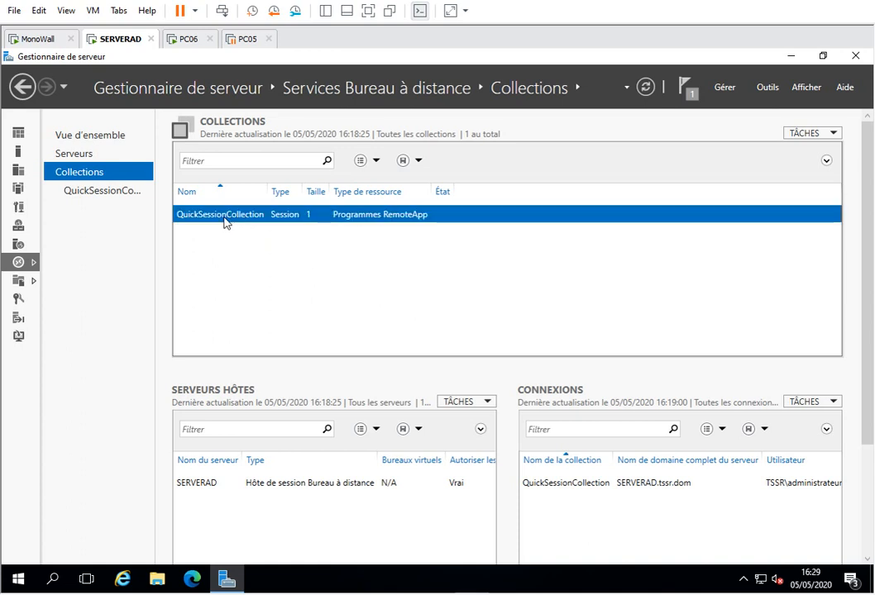
right_click(224, 219)
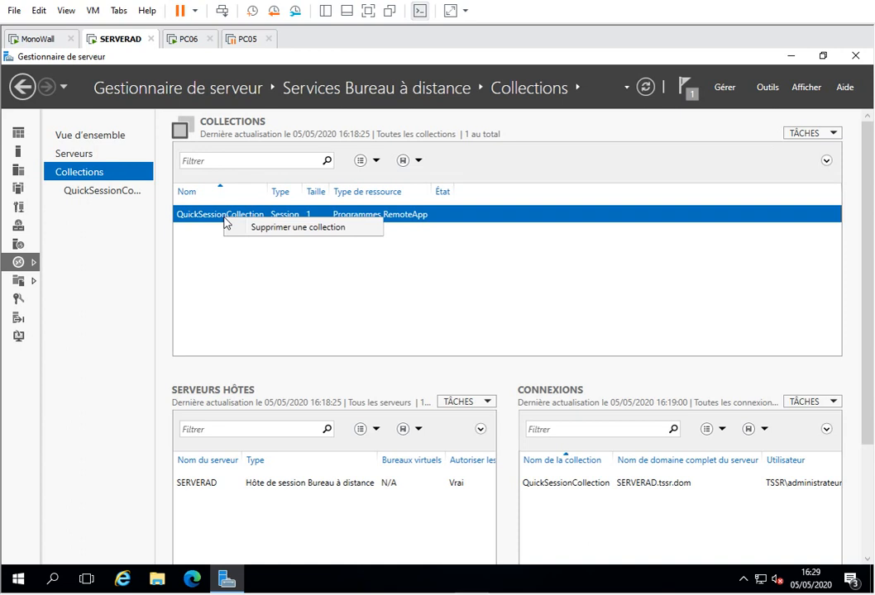
click(285, 231)
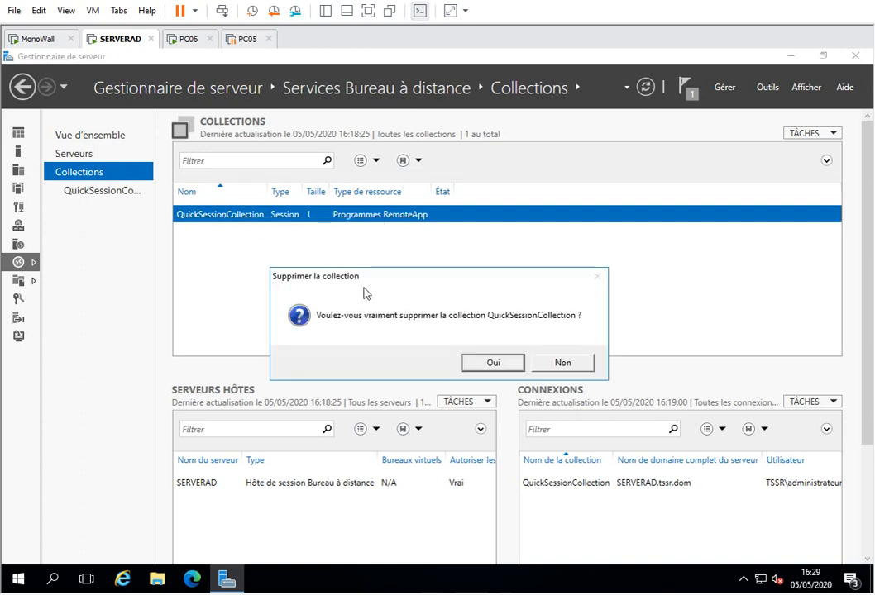
click(488, 364)
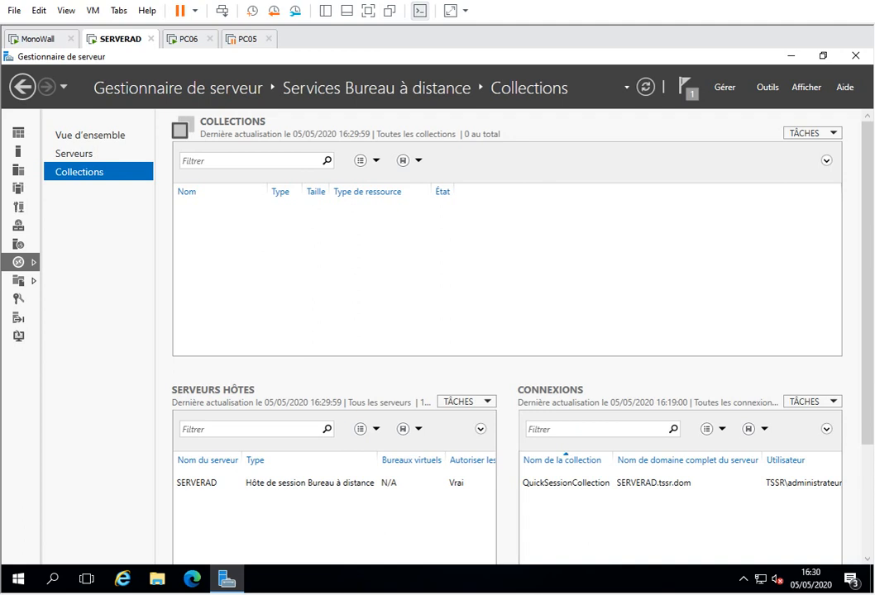
Start a new session collection named tssr and add SERVERAD.tssr.dom as its session host server
click(831, 133)
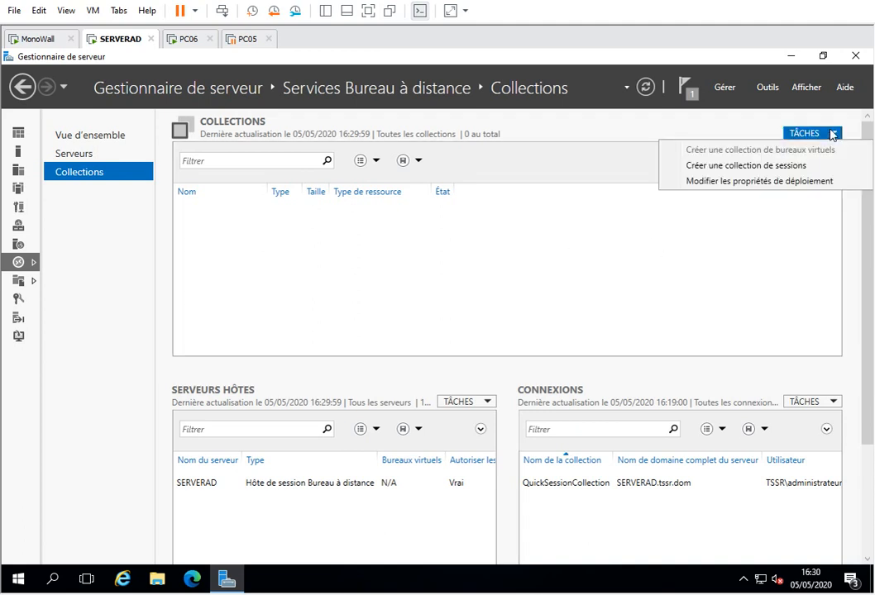
click(780, 166)
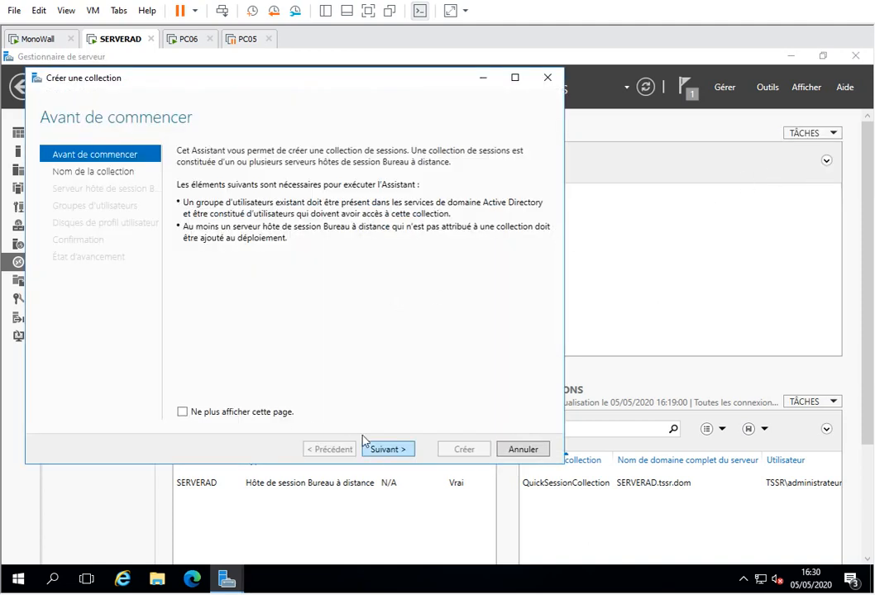
click(388, 450)
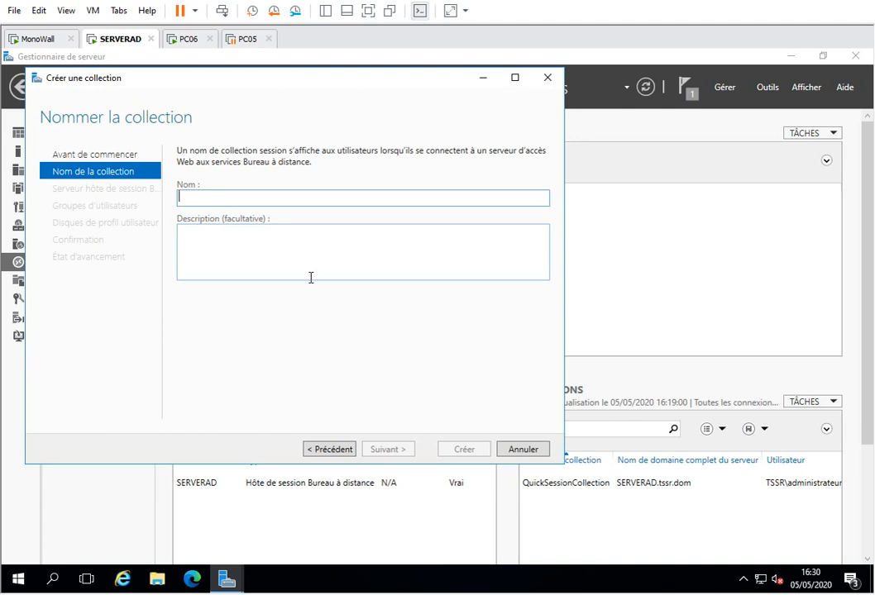
text(tssr)
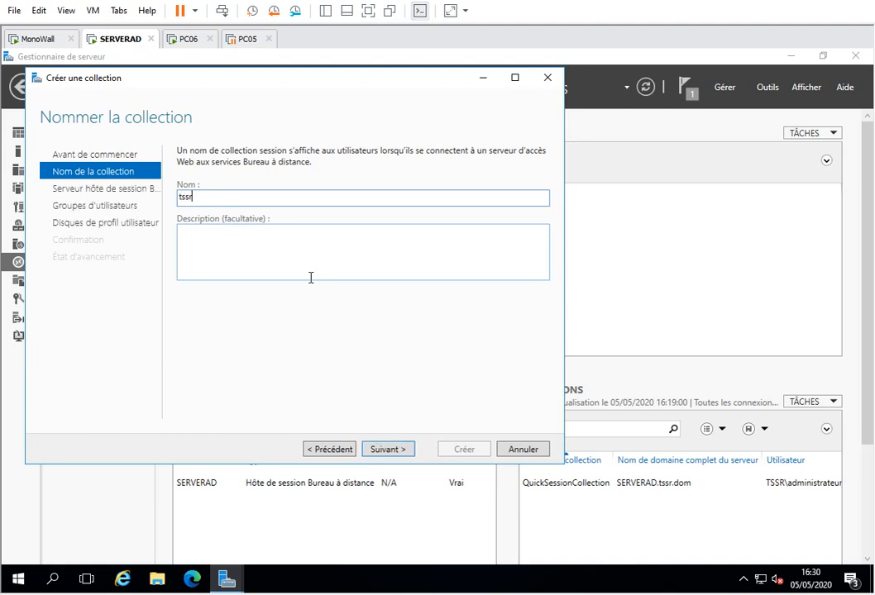
click(388, 450)
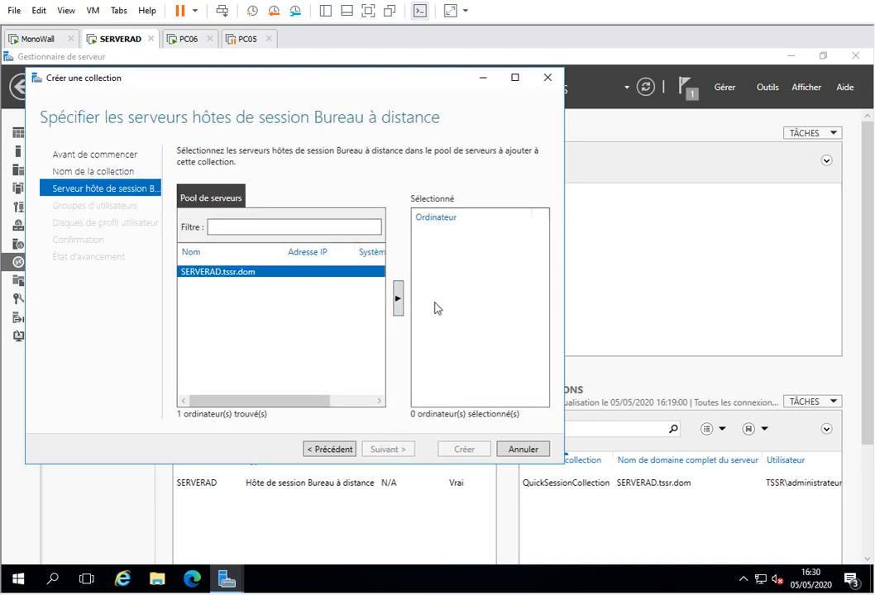
click(396, 301)
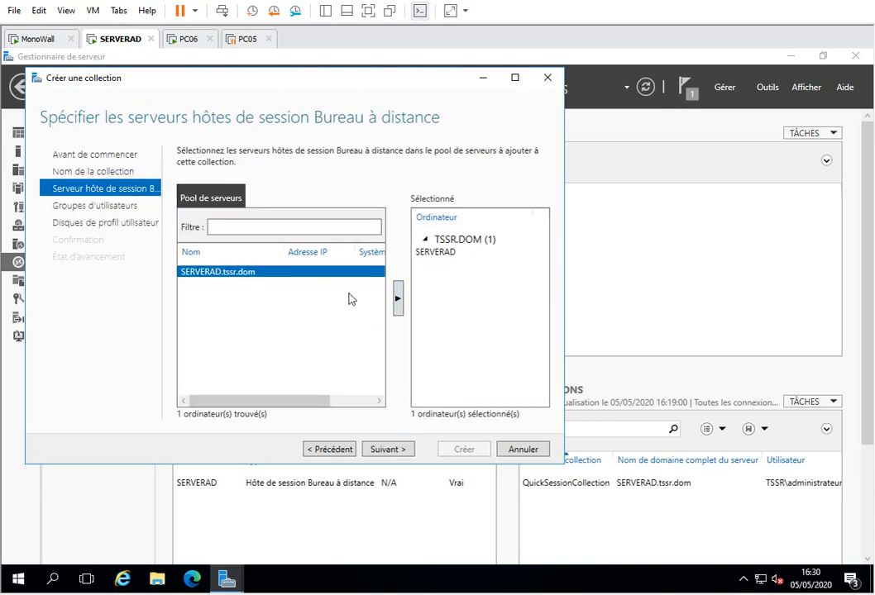
click(388, 450)
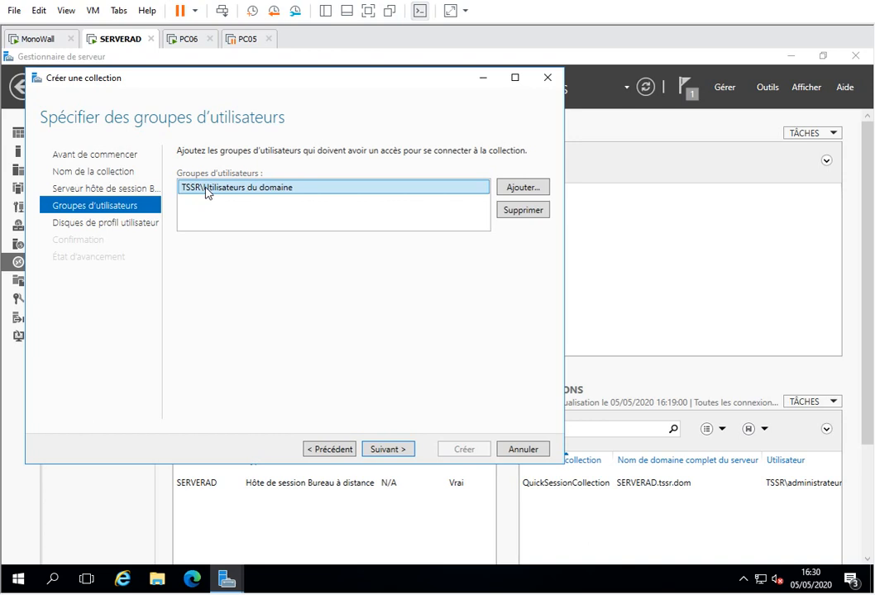
Keep TSSR\Utilisateurs du domaine as the user group, disable user profile disks, create the collection and close the wizard
click(393, 454)
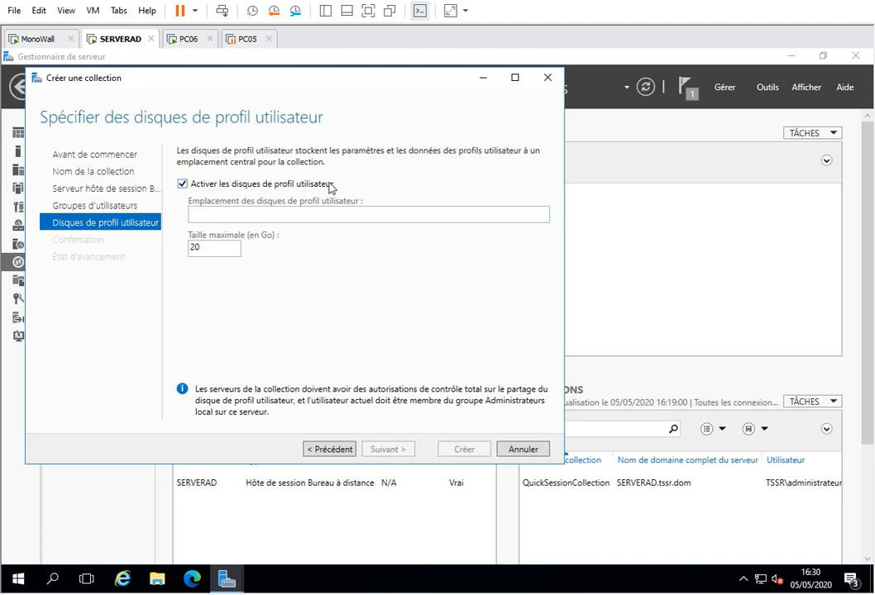
click(183, 184)
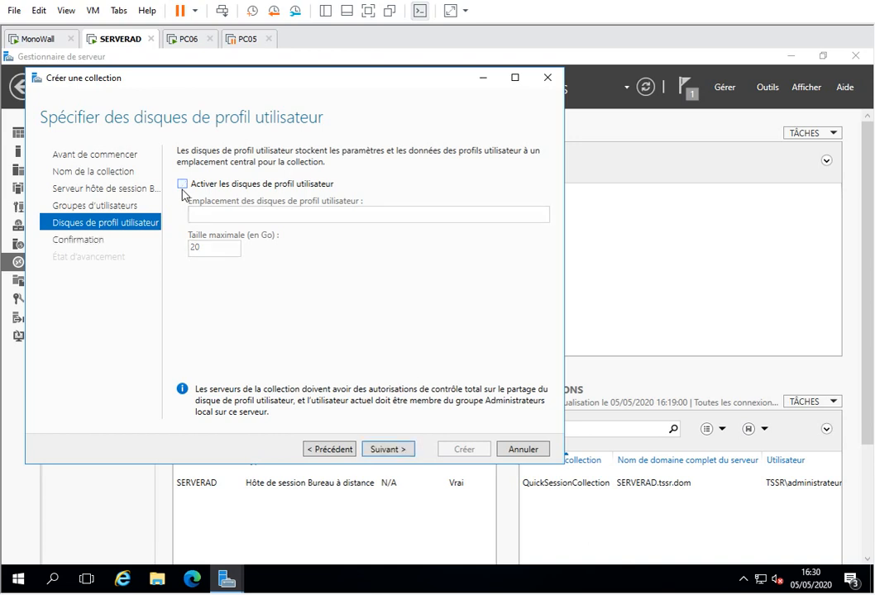
click(402, 450)
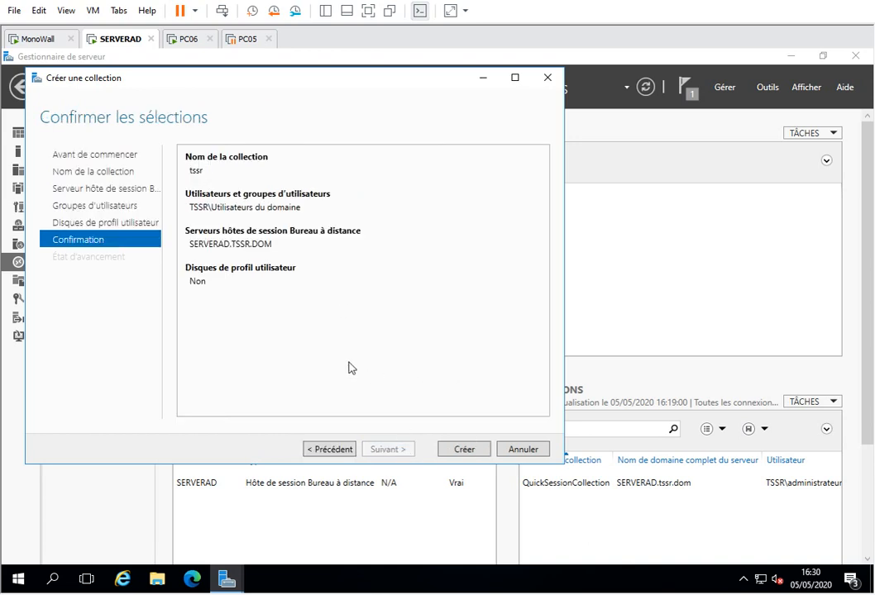
click(465, 451)
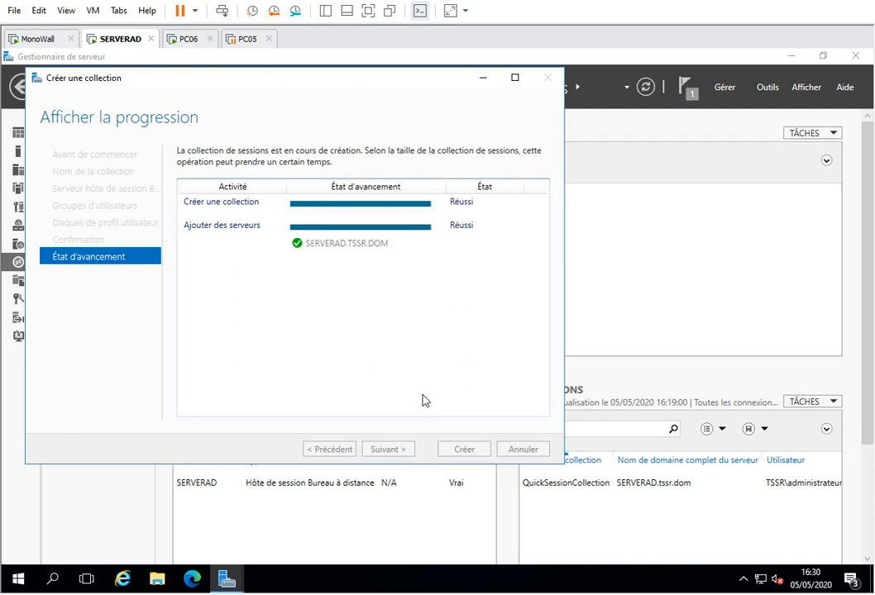
click(464, 448)
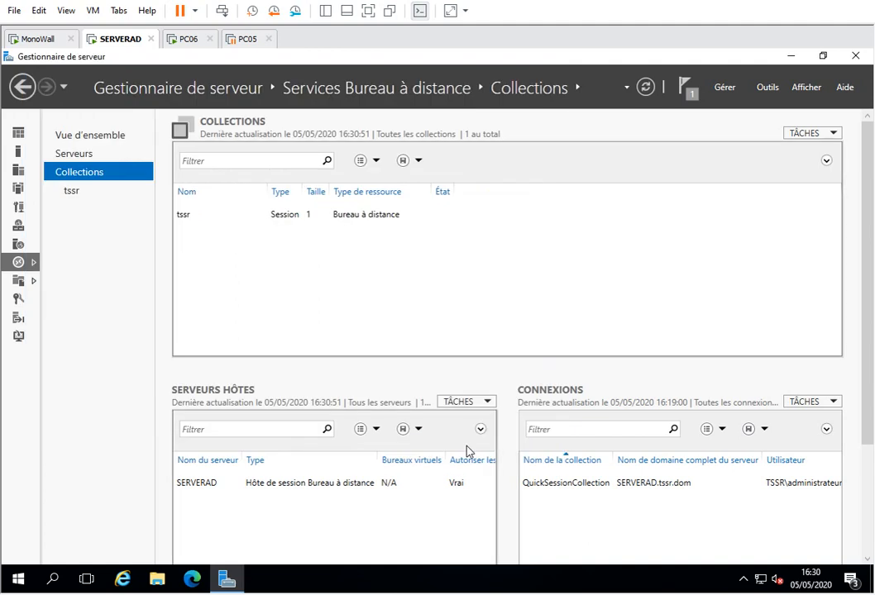
Start publishing RemoteApp programs for the tssr collection and select Excel 2016 and Access 2016
click(73, 191)
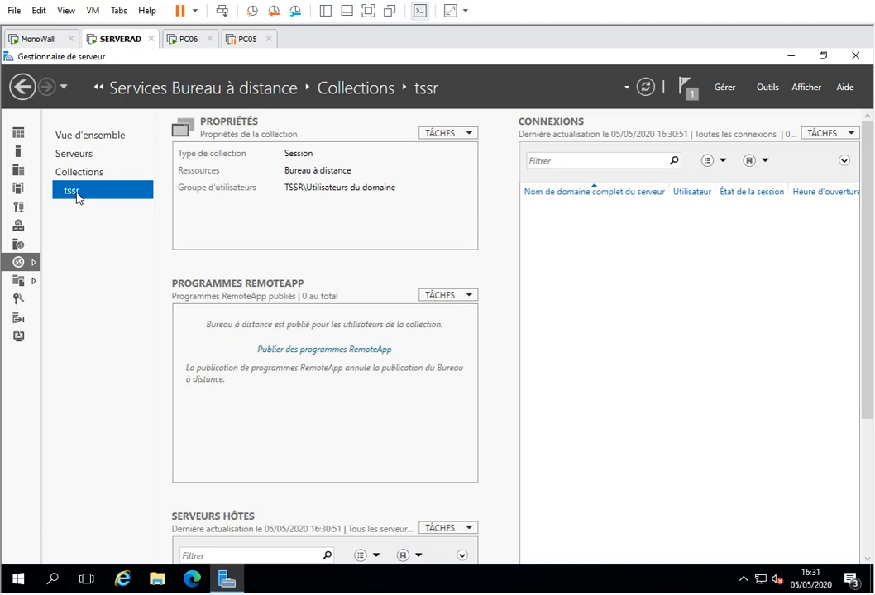
click(468, 295)
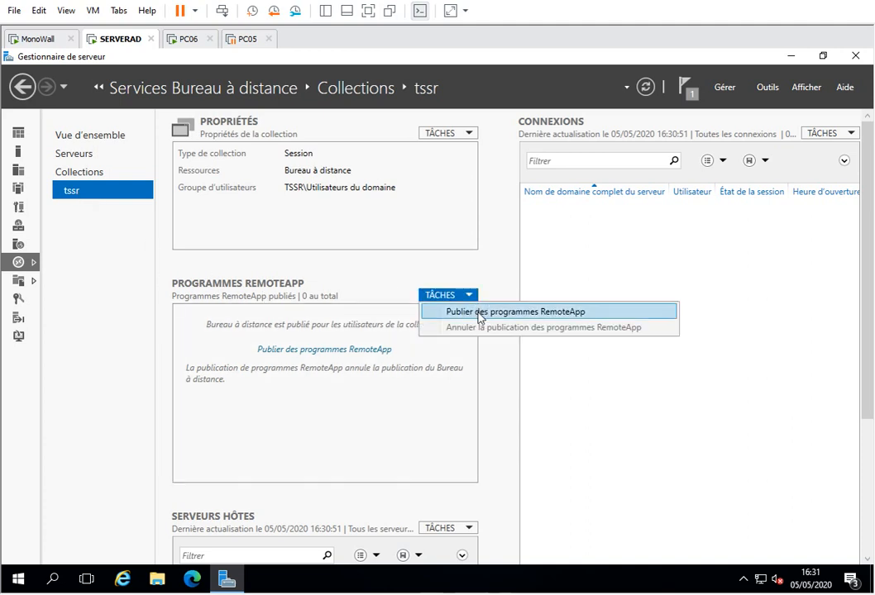
click(479, 312)
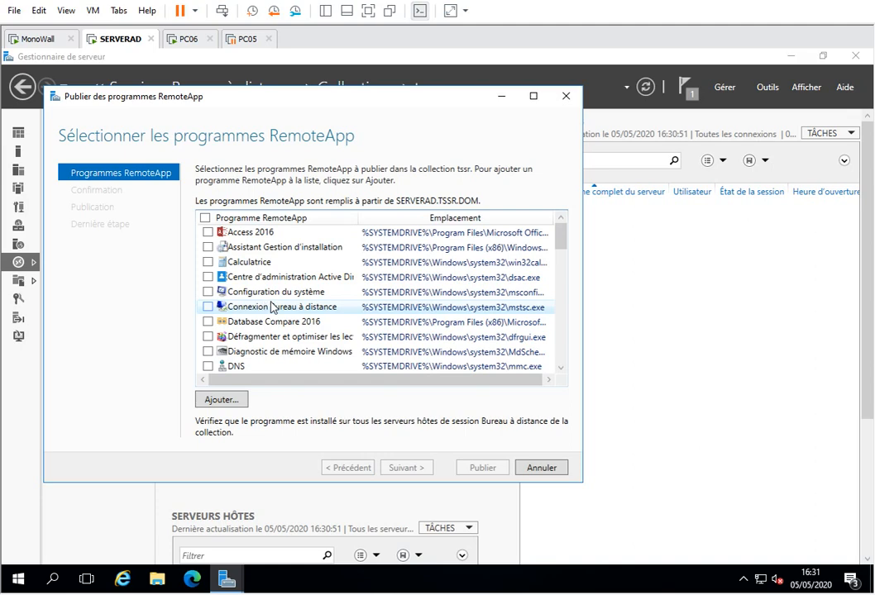
scroll(257, 302, down, 4)
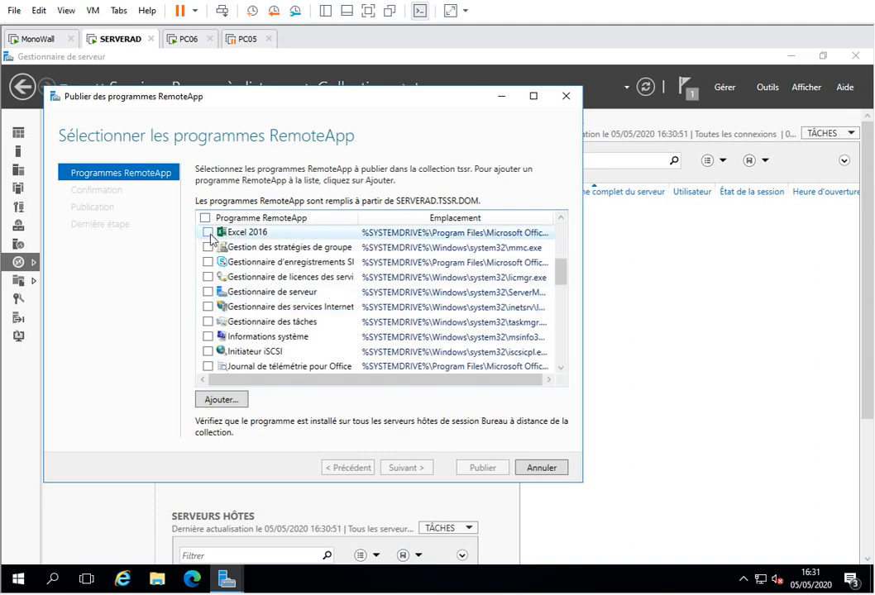
click(208, 233)
scroll(244, 289, up, 4)
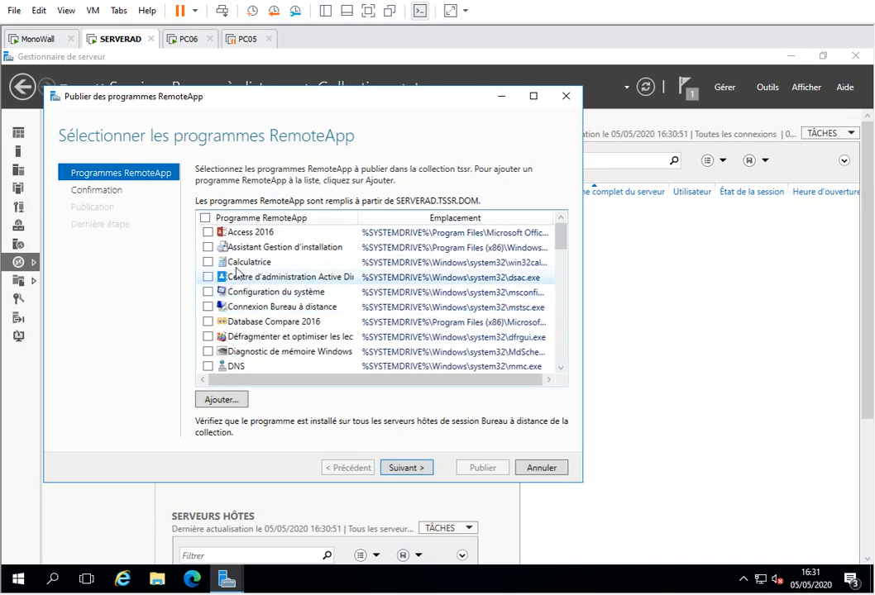
click(208, 233)
Add Publisher 2016, PowerPoint 2016, Outlook 2016 and Word 2016 to the selection of RemoteApp programs
scroll(257, 331, down, 6)
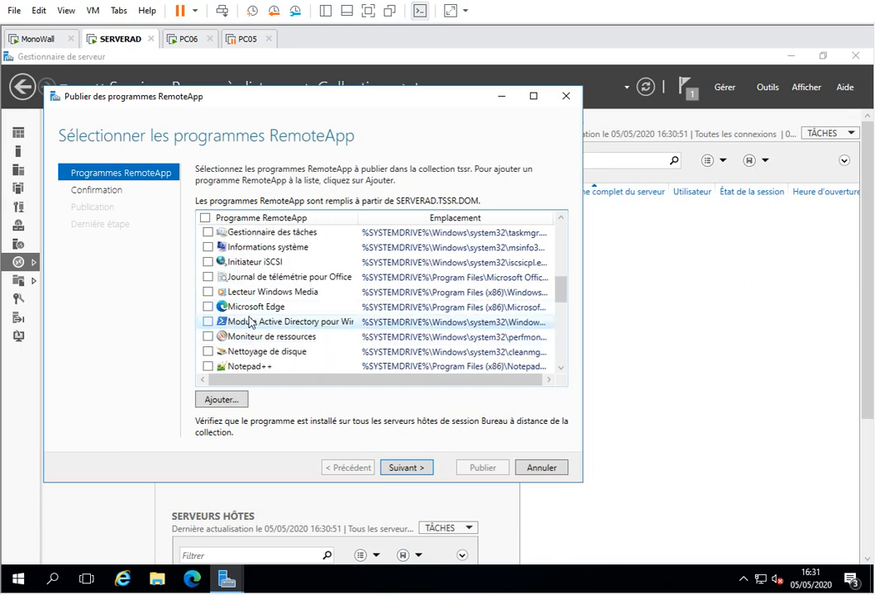
scroll(249, 321, down, 3)
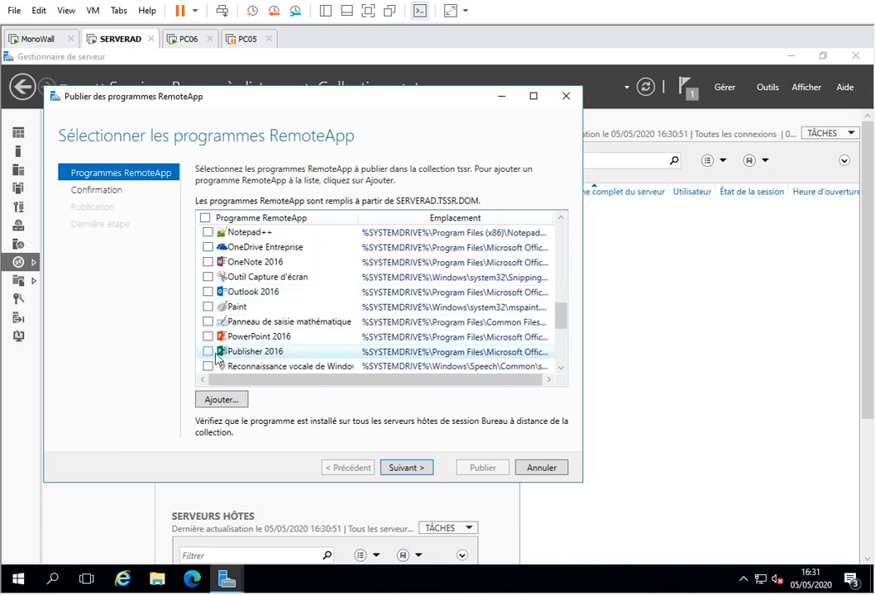
click(209, 353)
click(208, 337)
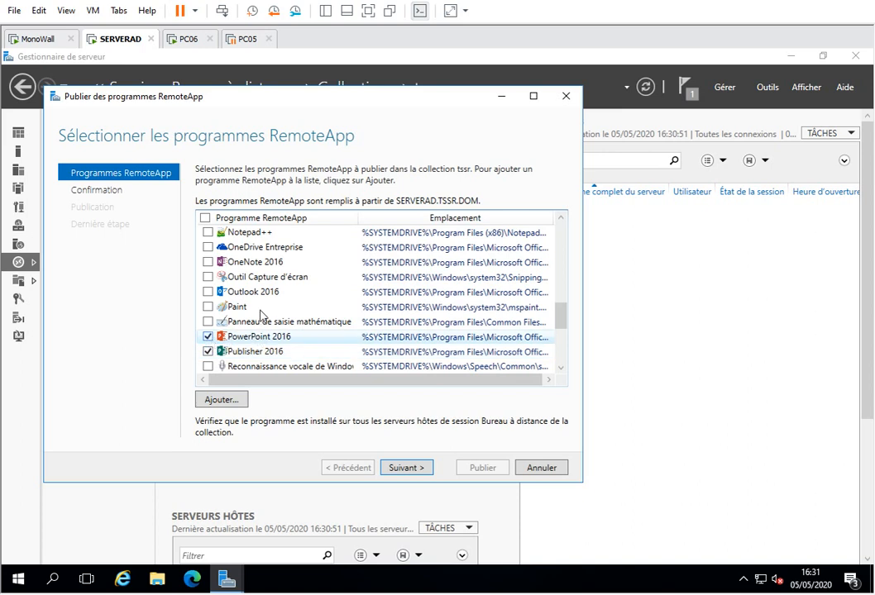
click(207, 293)
scroll(211, 339, down, 3)
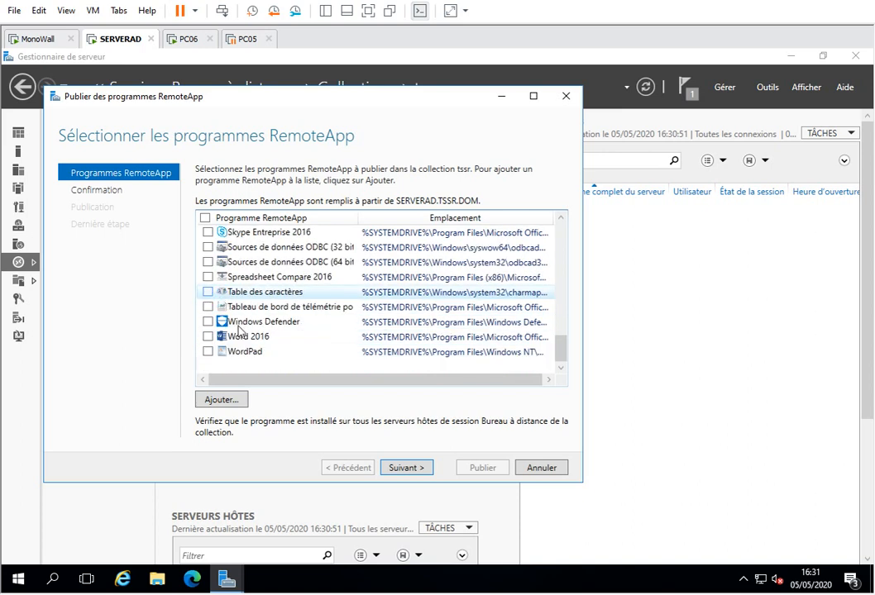
click(208, 336)
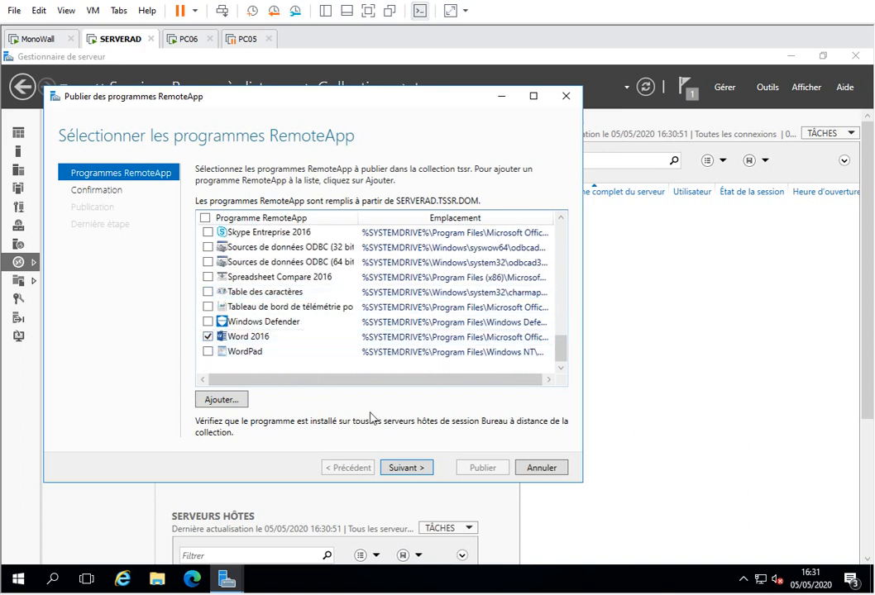
Confirm the selected Office 2016 programs, publish them to the tssr collection and close the wizard
click(407, 468)
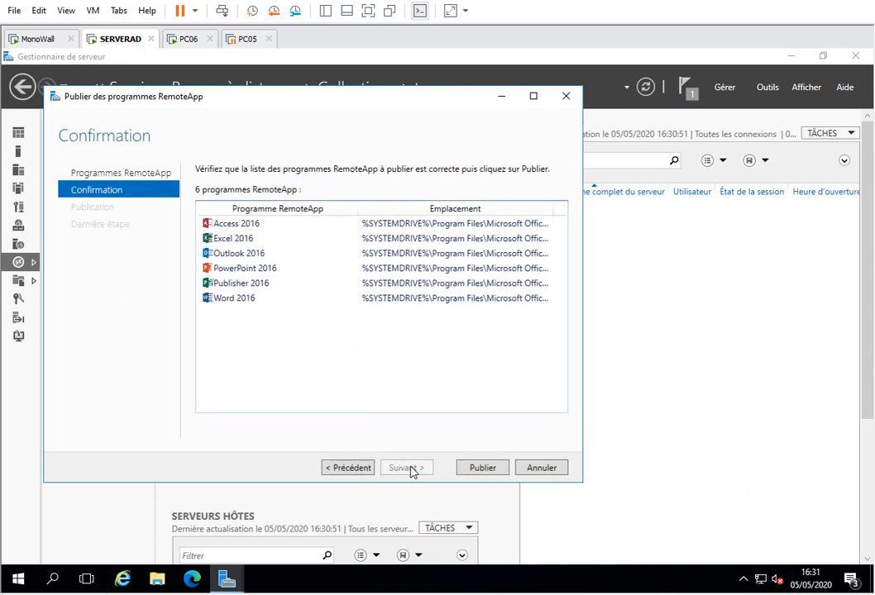
click(501, 468)
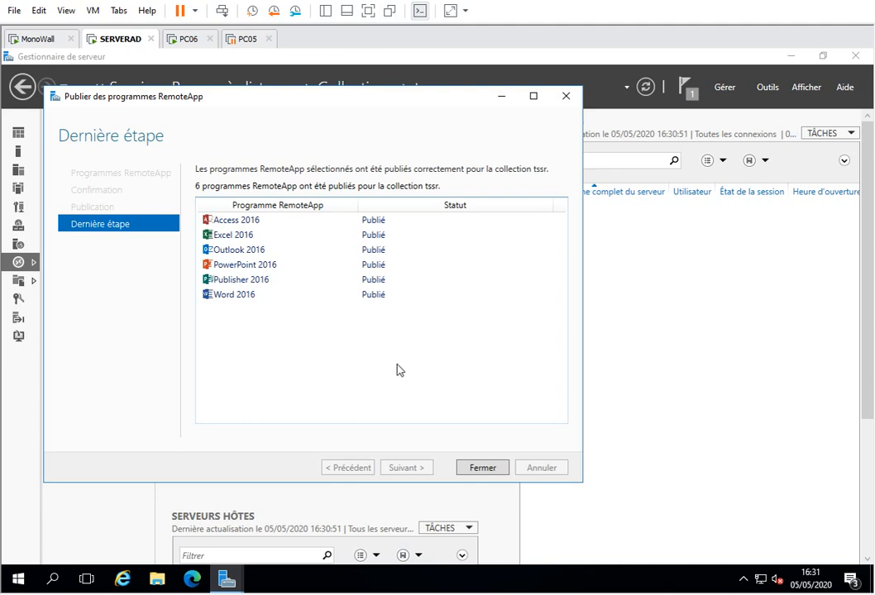
click(485, 470)
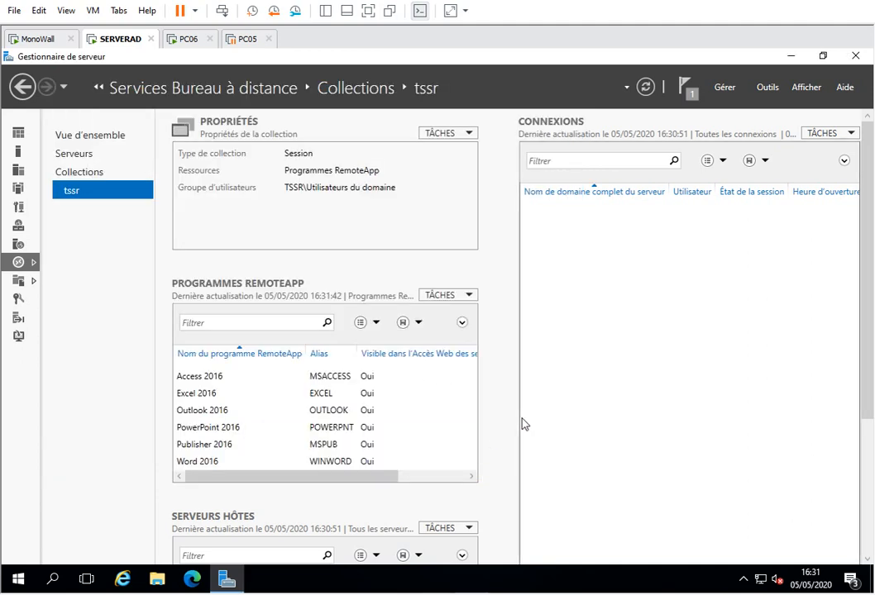